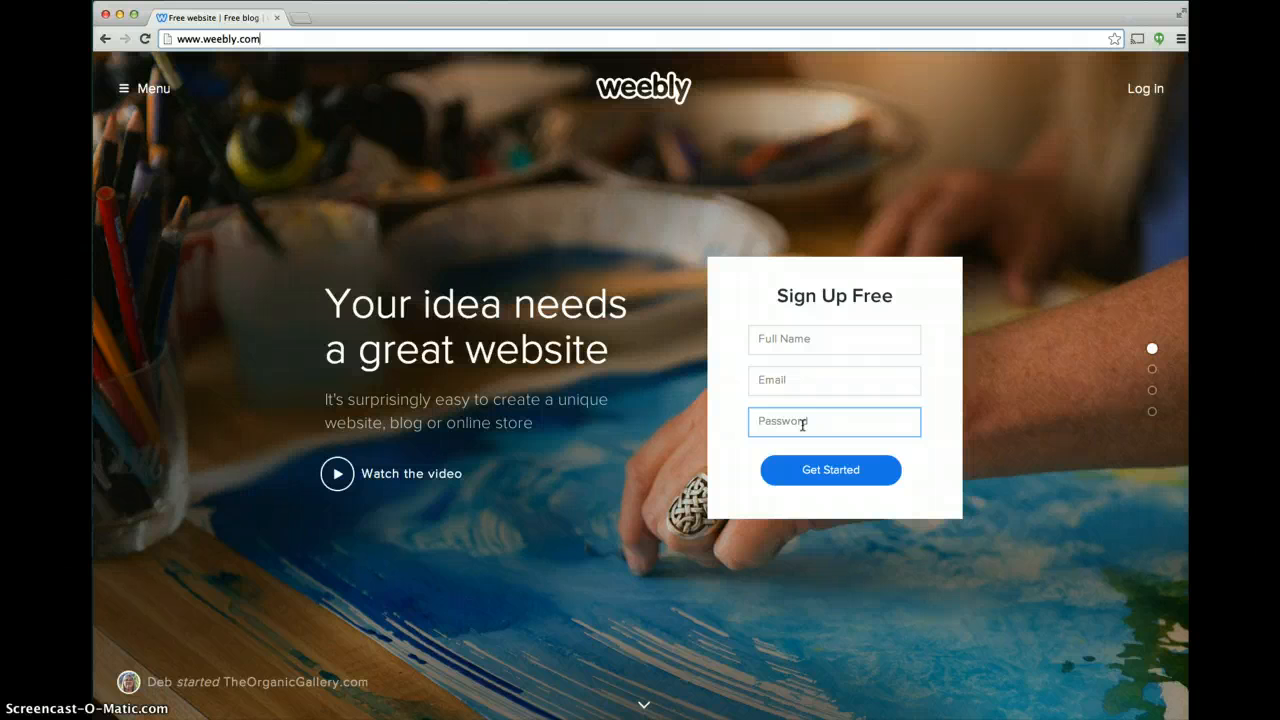
pyautogui.click(803, 380)
pyautogui.click(803, 350)
pyautogui.click(803, 384)
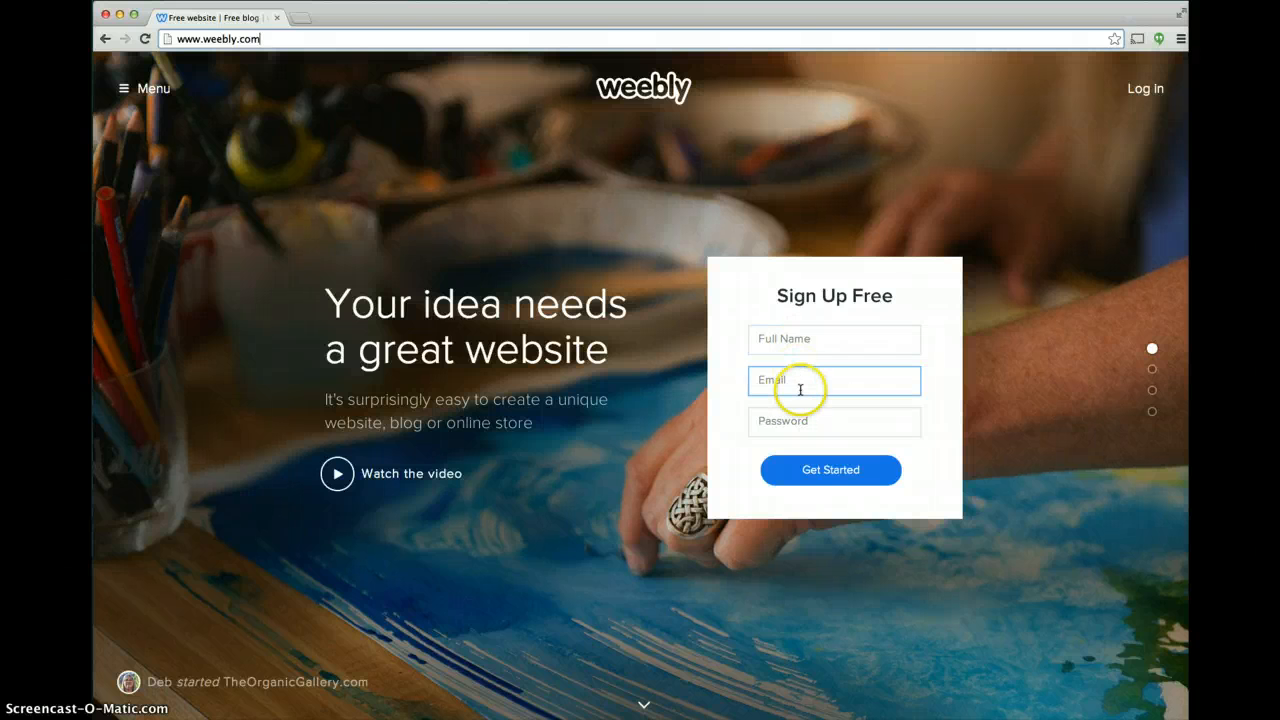
pyautogui.click(796, 428)
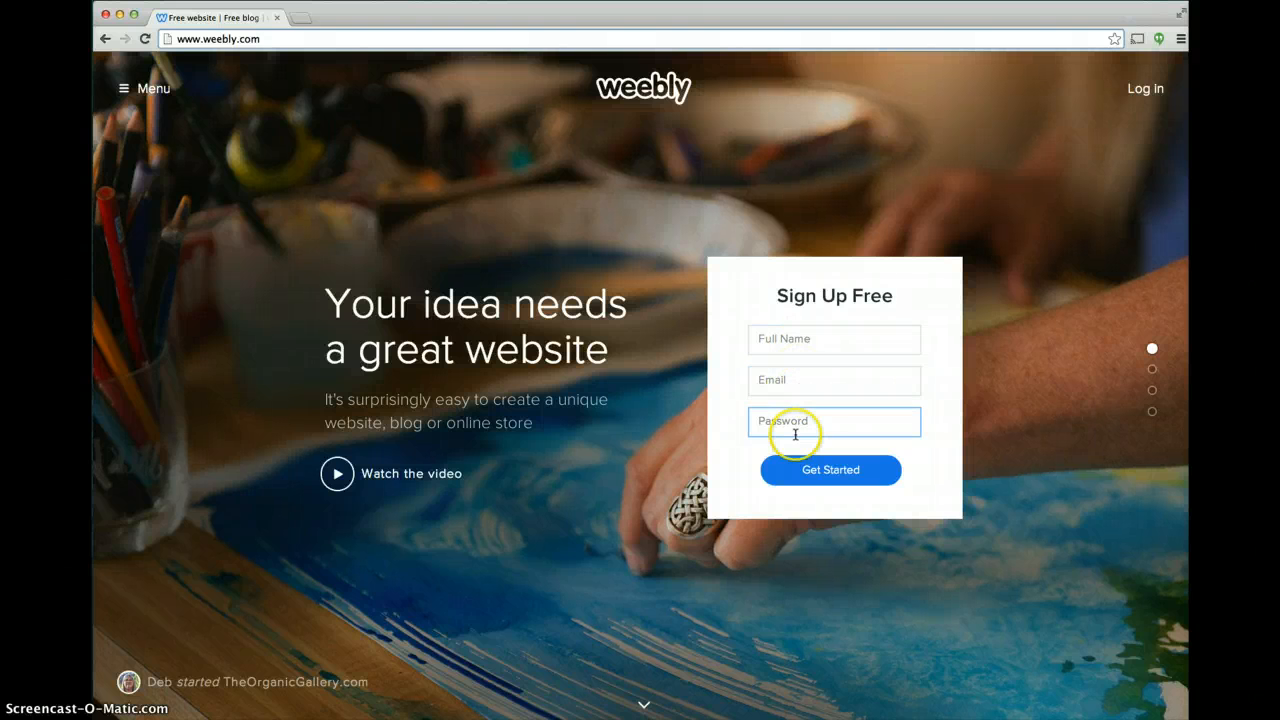
# Log in to the existing Weebly account with its e-mail address and password.
pyautogui.click(1148, 90)
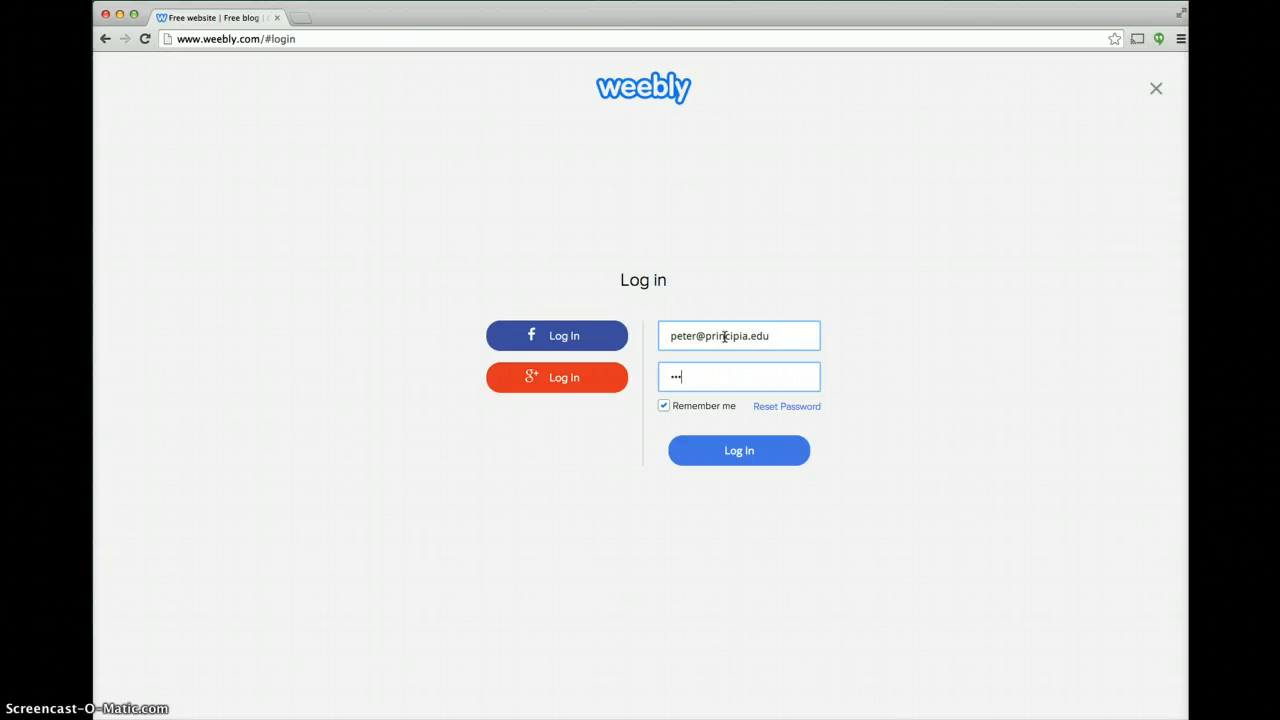
pyautogui.press('Return')
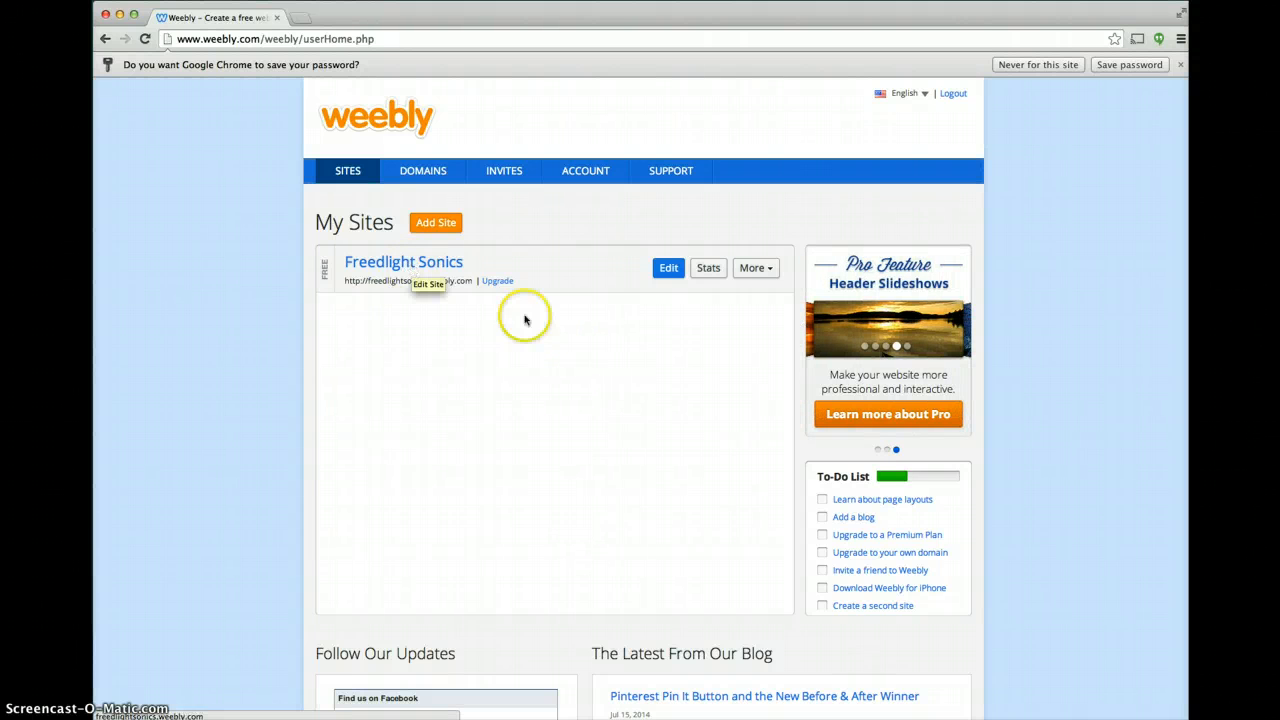
# Add a new site to the account and choose Site as its focus.
pyautogui.click(628, 328)
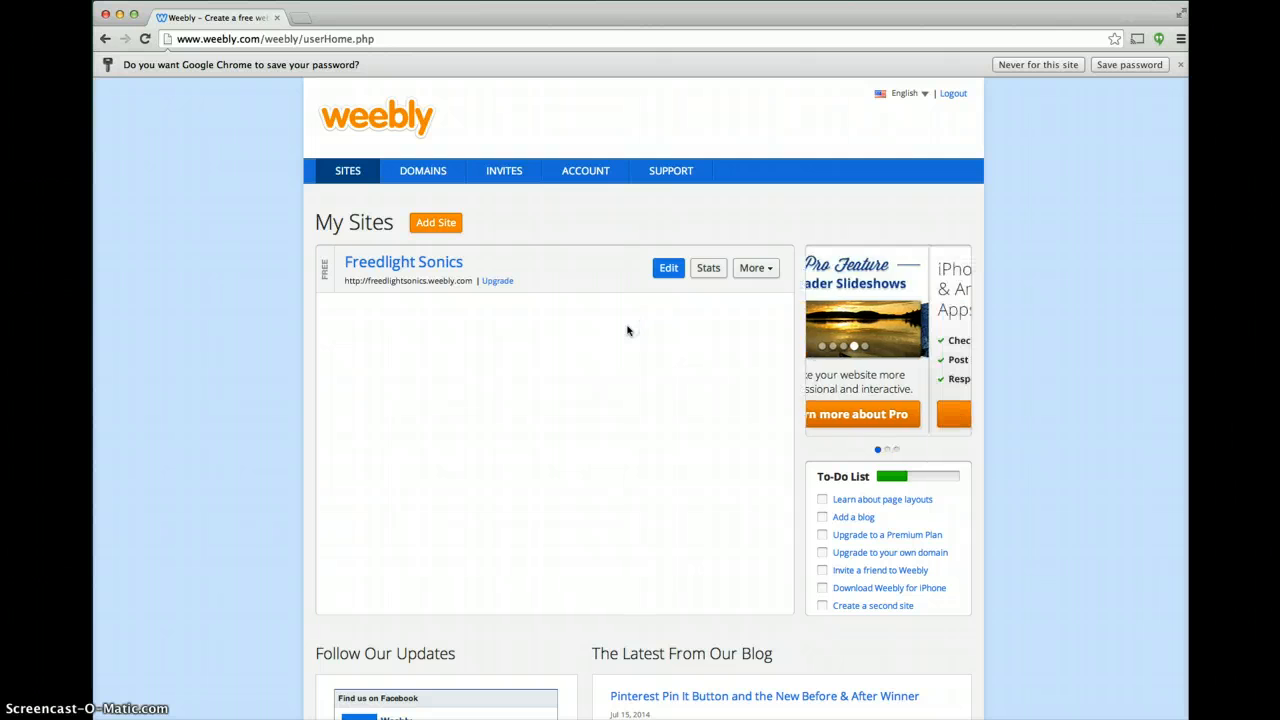
pyautogui.click(443, 224)
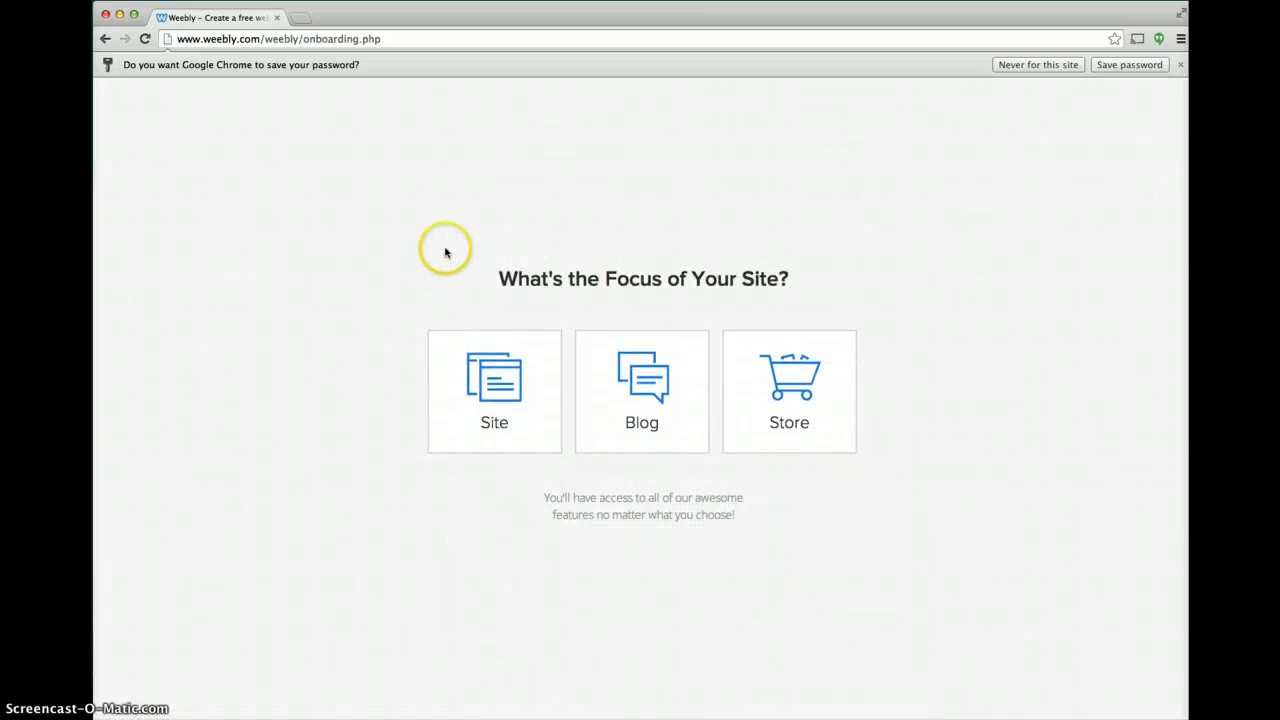
pyautogui.click(494, 378)
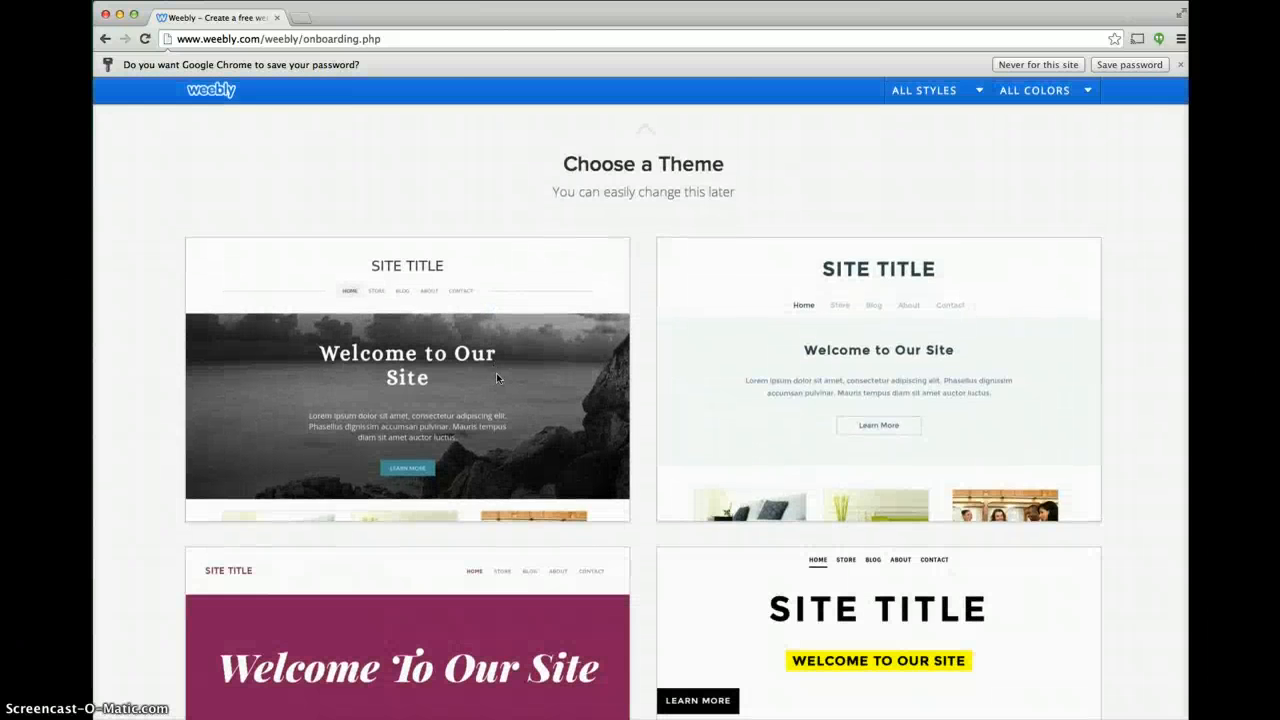
# Browse the themes and choose the green forest theme for the new site.
pyautogui.scroll(-6, 496, 378)
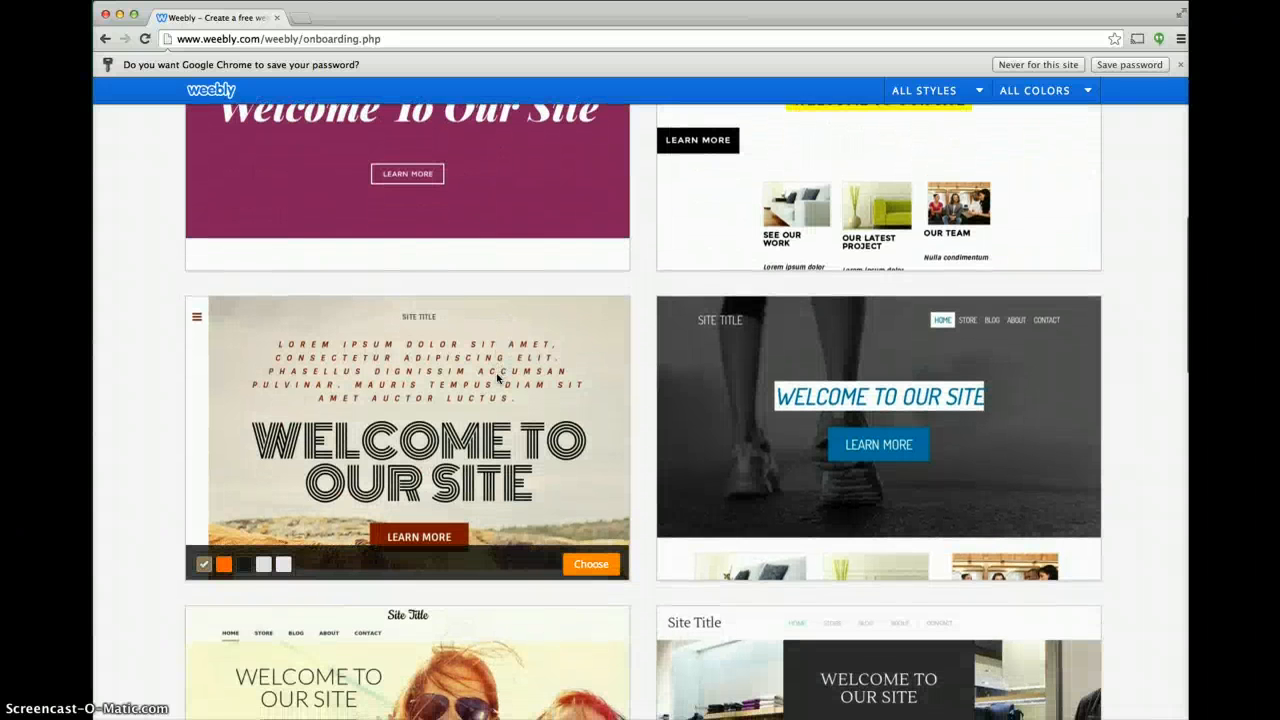
pyautogui.scroll(-5, 497, 378)
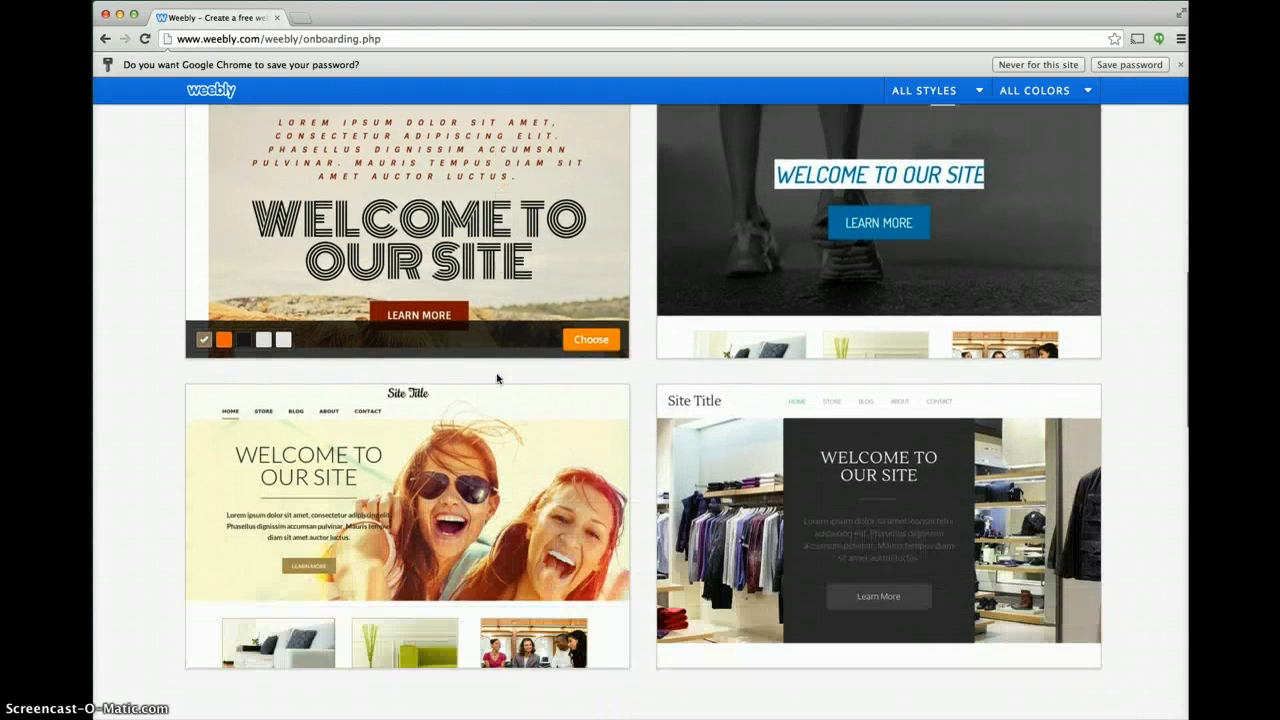
pyautogui.scroll(-5, 497, 378)
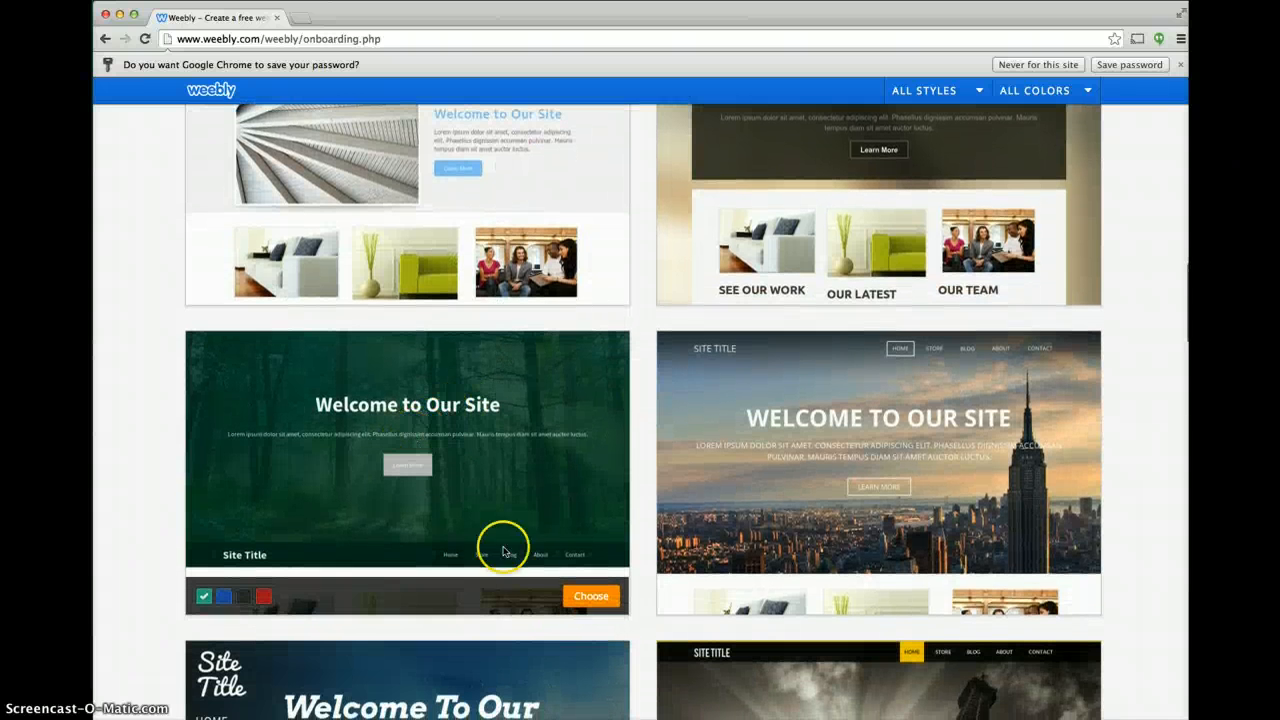
pyautogui.click(594, 598)
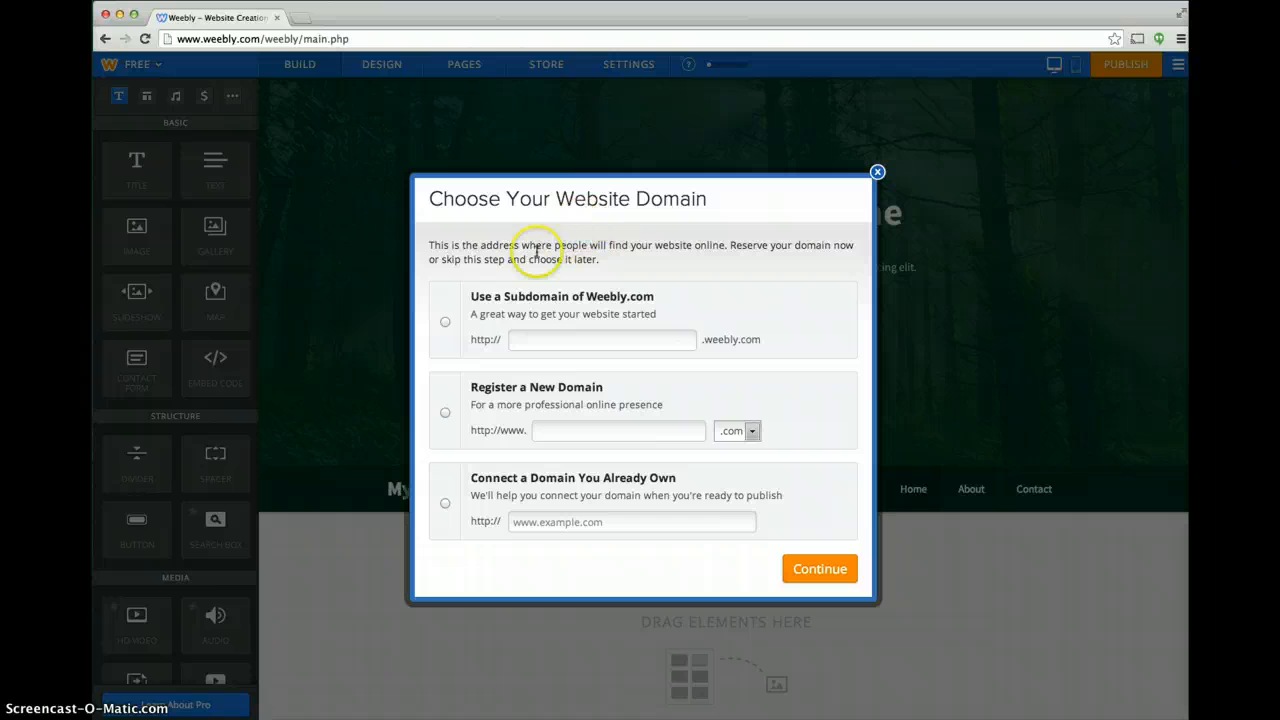
# Use a Weebly.com subdomain named mycharityfordemo as the website address and continue to the editor.
pyautogui.click(446, 321)
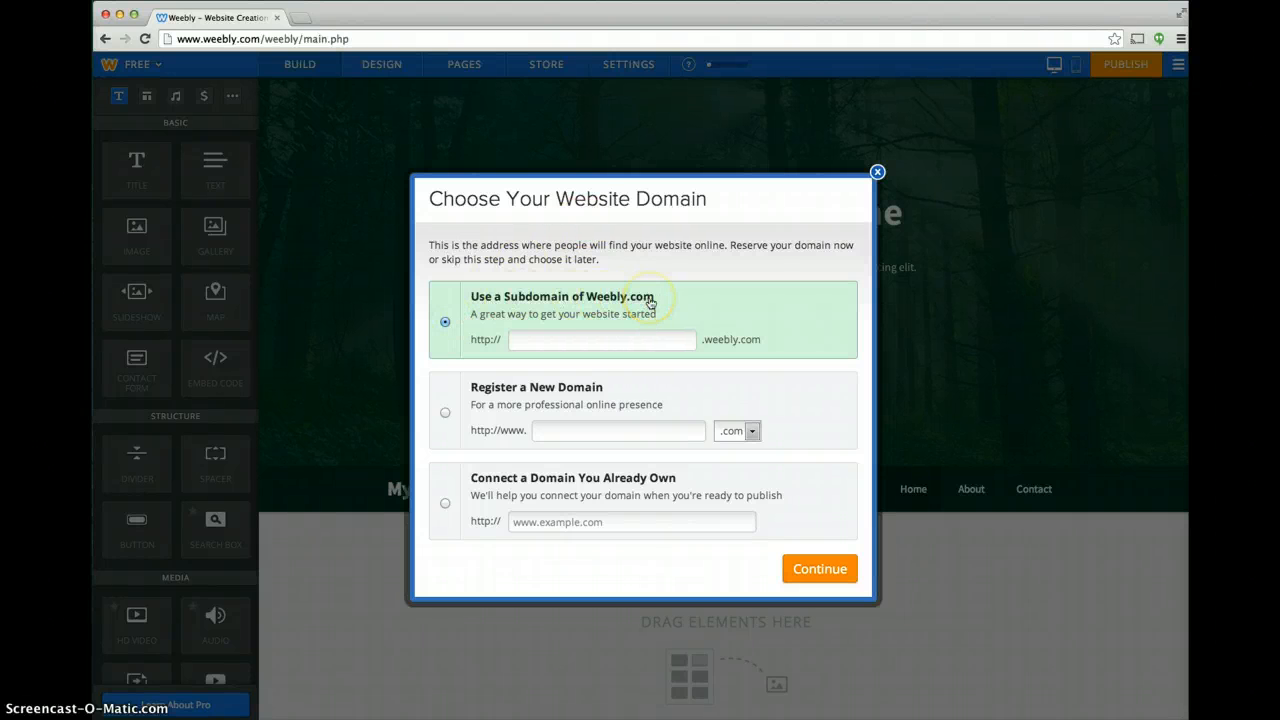
pyautogui.click(610, 333)
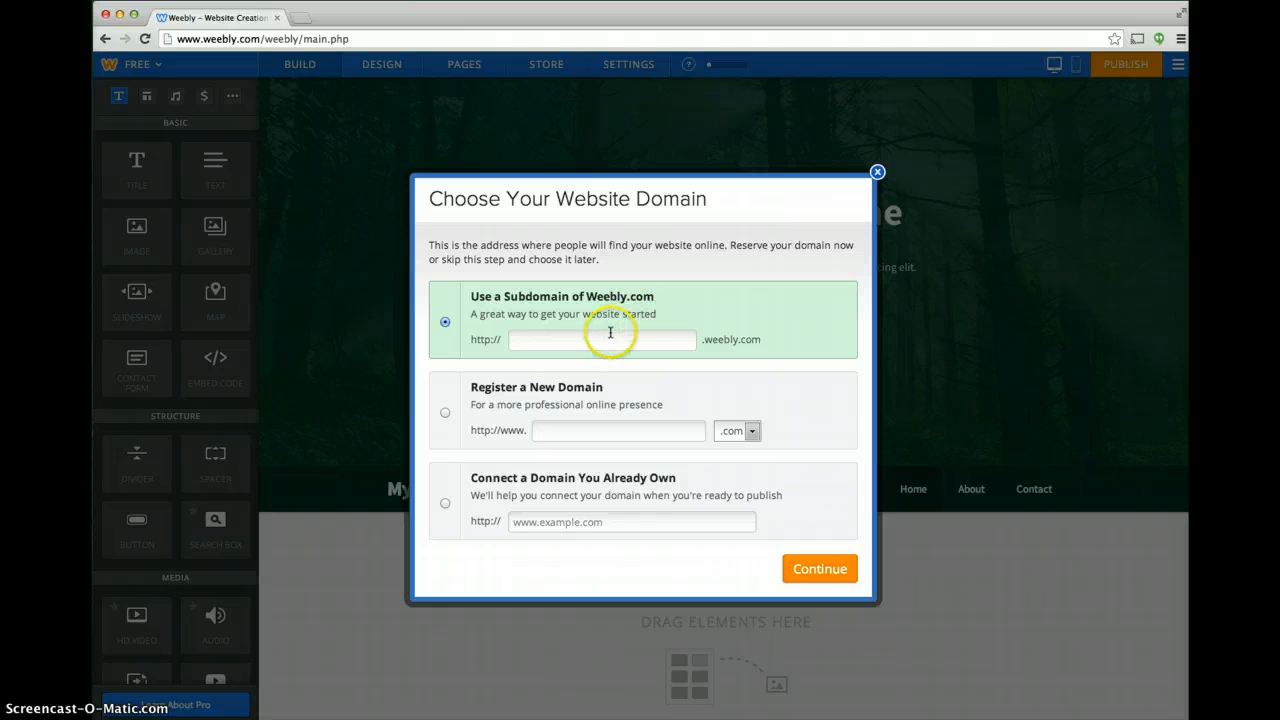
pyautogui.click(610, 333)
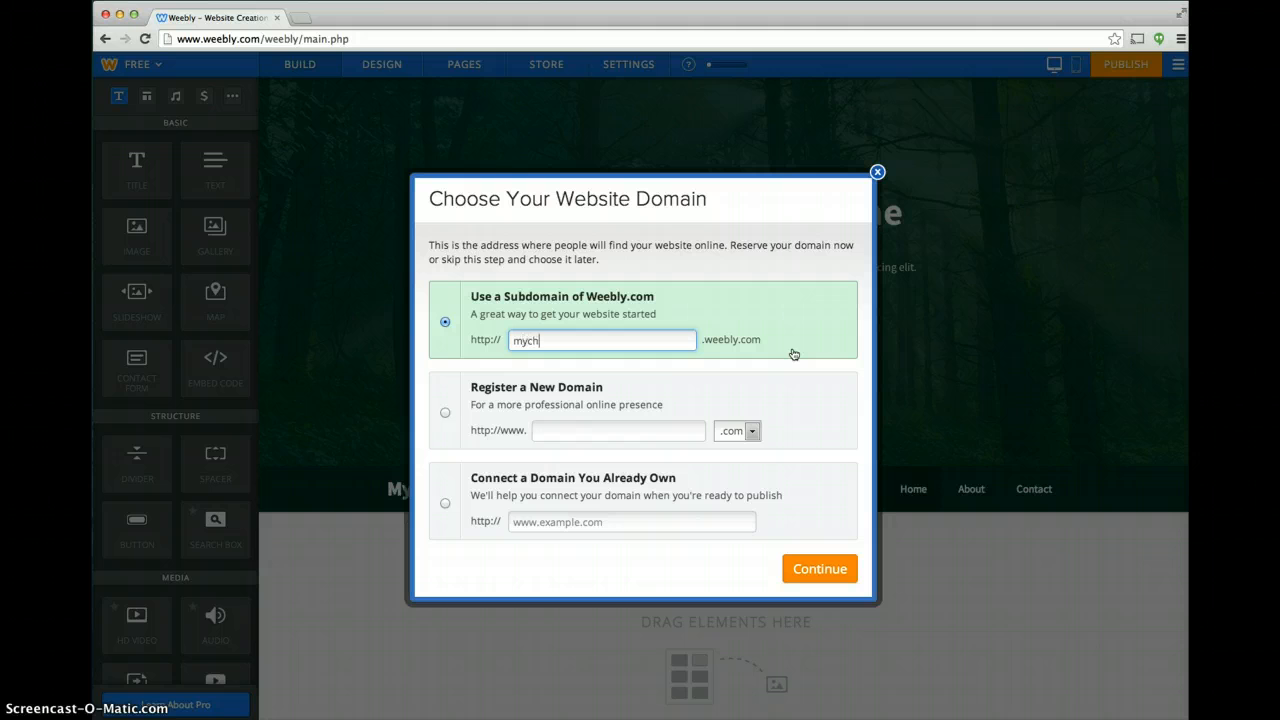
pyautogui.write('mycharity')
pyautogui.write('for')
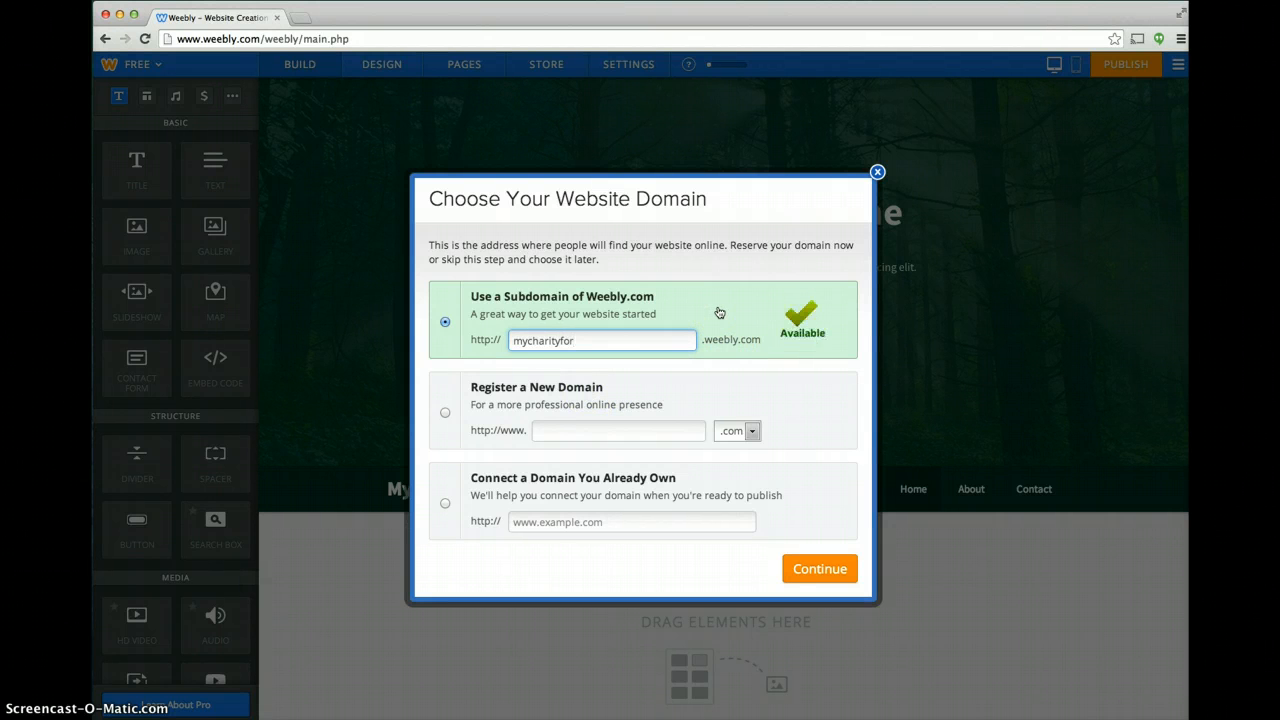
pyautogui.write('class')
pyautogui.press('BackSpace')
pyautogui.press('BackSpace')
pyautogui.press('BackSpace')
pyautogui.press('BackSpace')
pyautogui.write('demo')
pyautogui.click(823, 575)
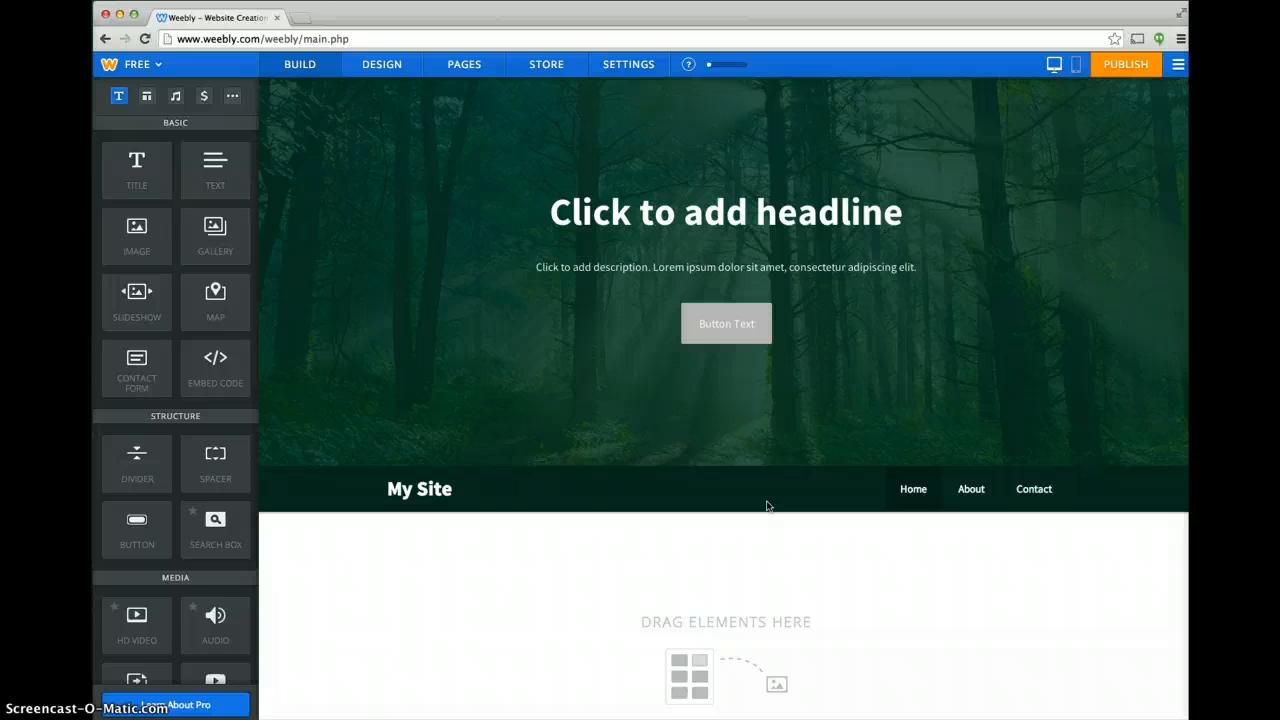
pyautogui.click(471, 109)
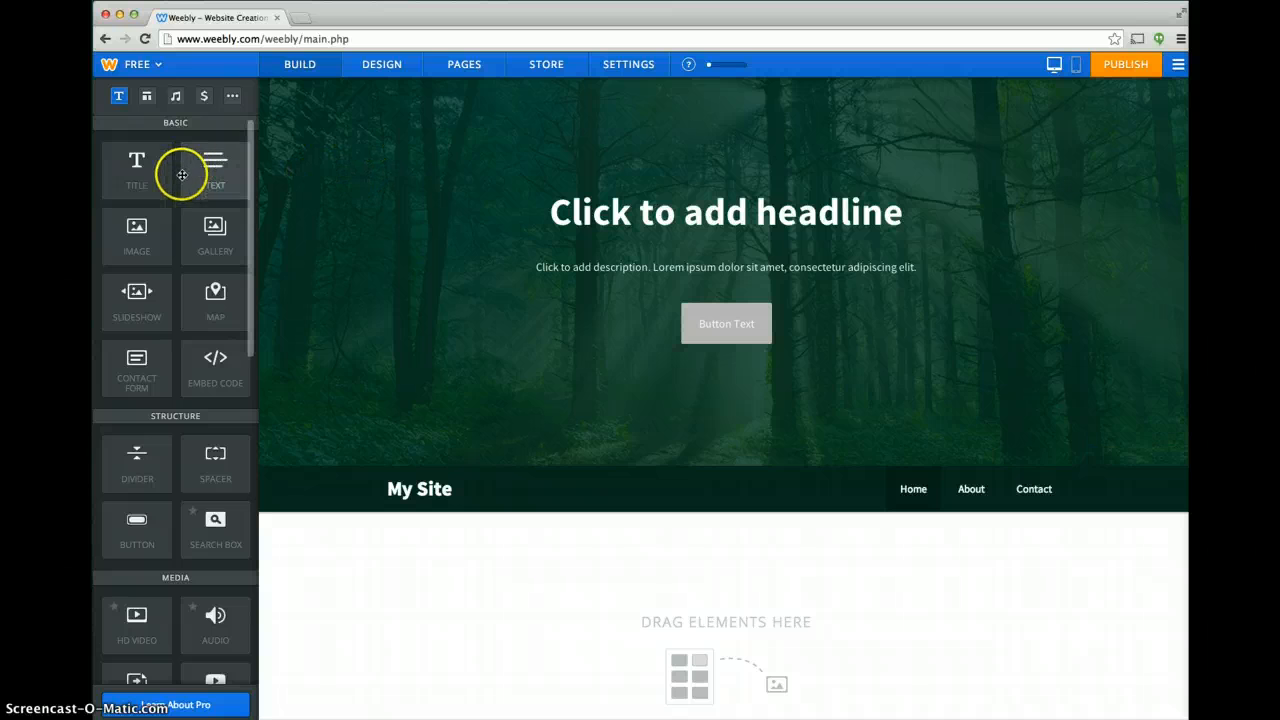
pyautogui.scroll(-3, 148, 288)
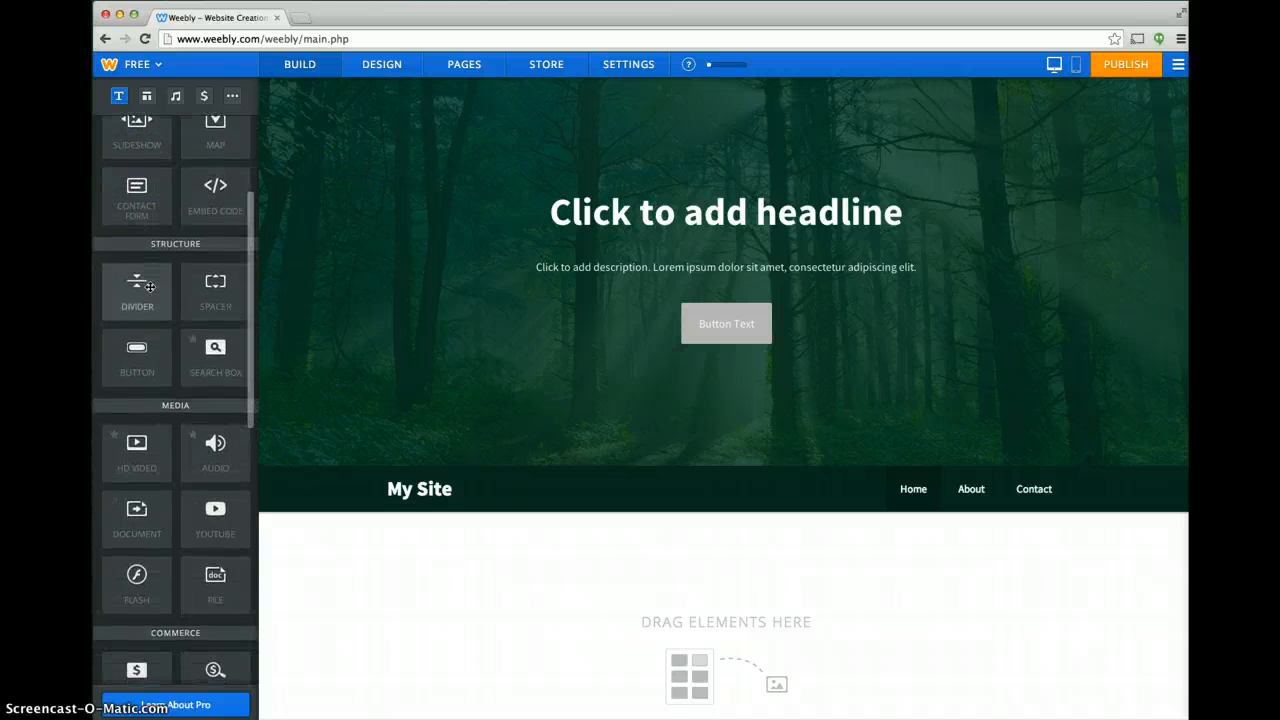
pyautogui.scroll(3, 175, 270)
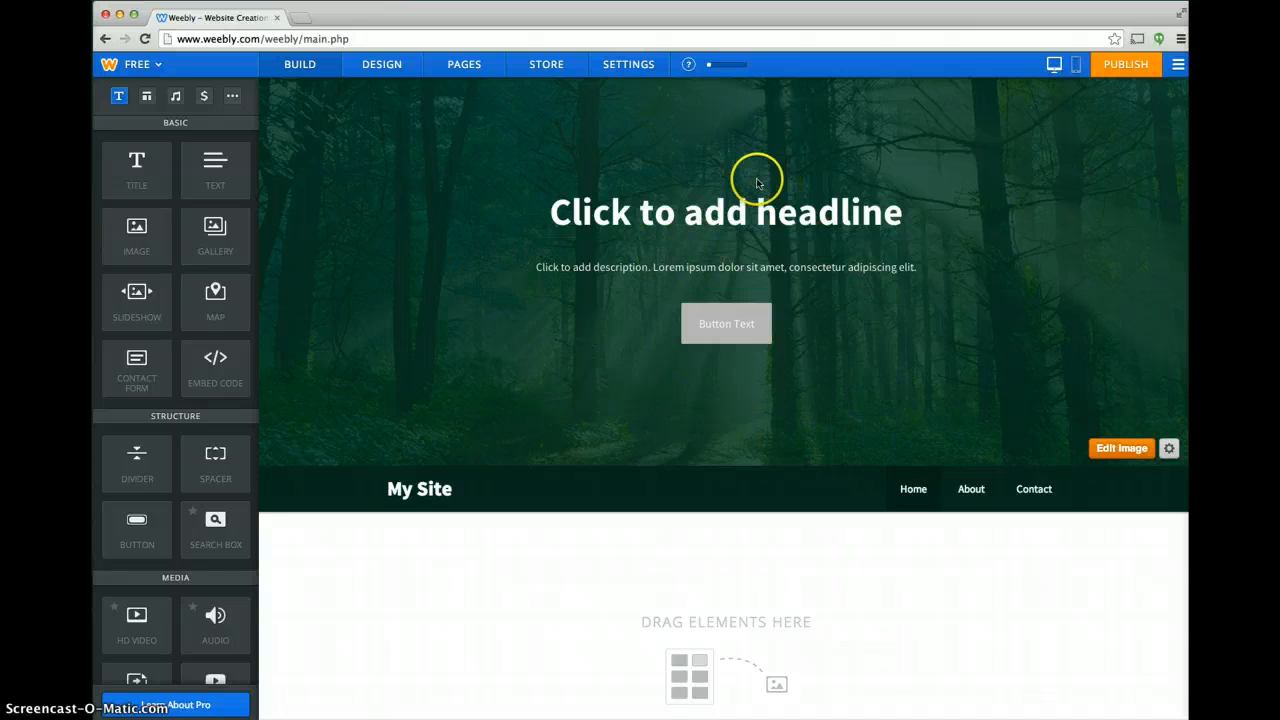
# Replace the Home page headline placeholder with "Name of my charity".
pyautogui.click(766, 215)
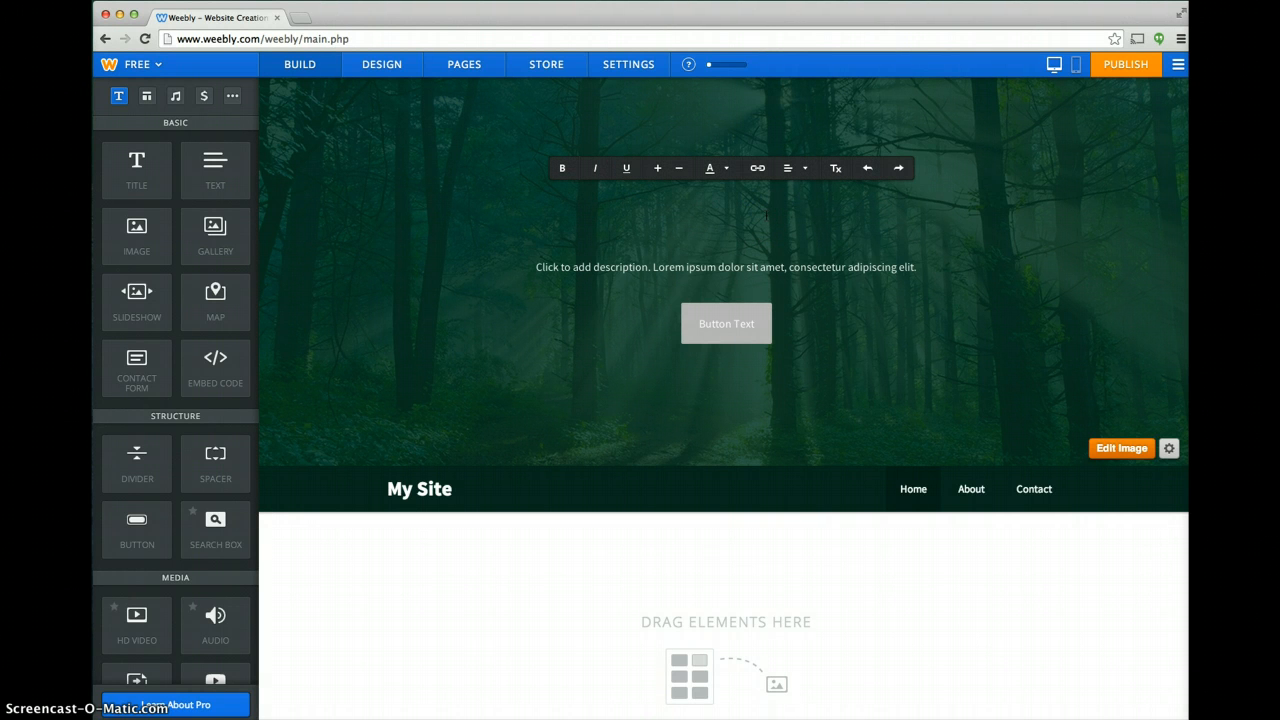
pyautogui.write('Name of my ch')
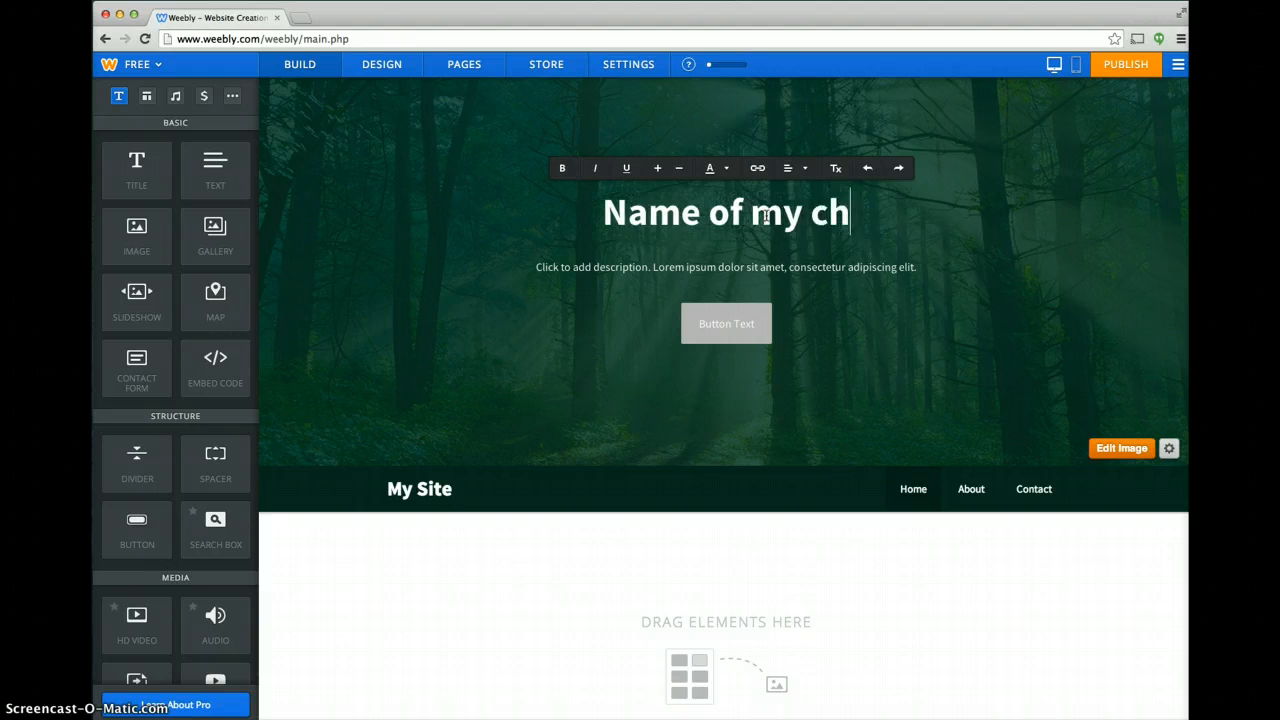
pyautogui.write('arity')
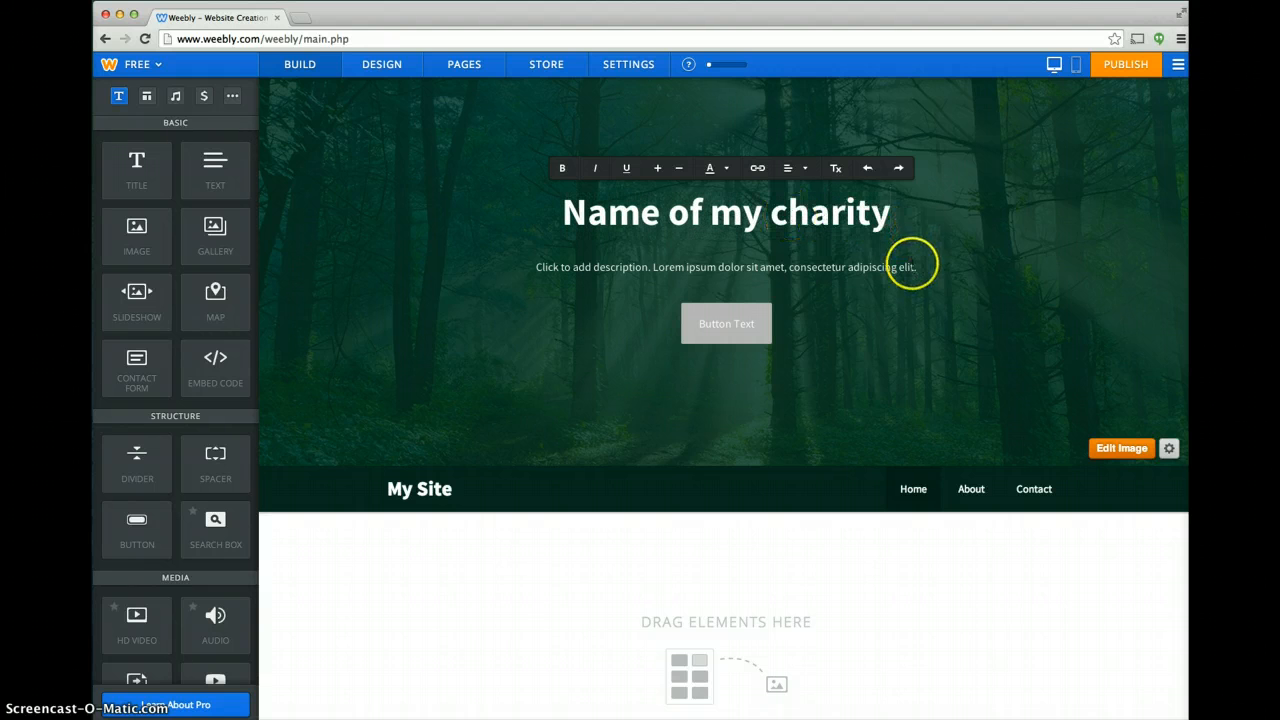
# Replace the description placeholder under the Home page headline with "A description of what we do.".
pyautogui.click(538, 267)
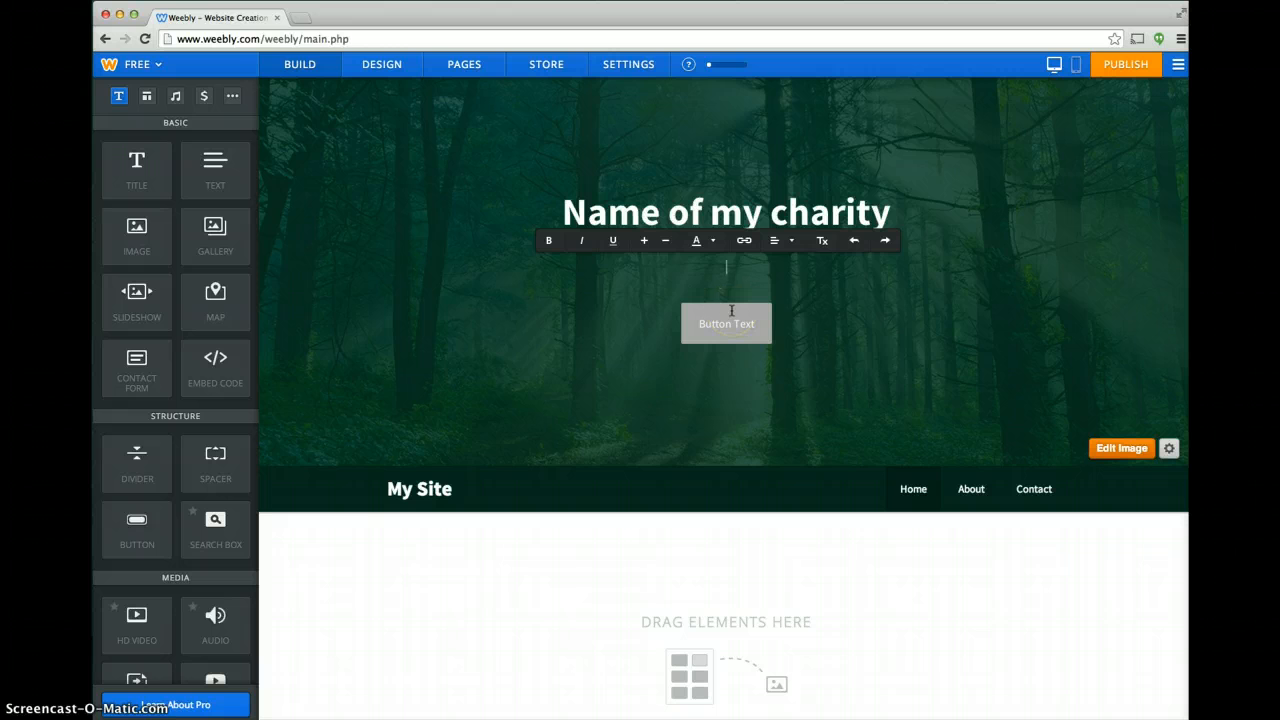
pyautogui.write('A description of what we do')
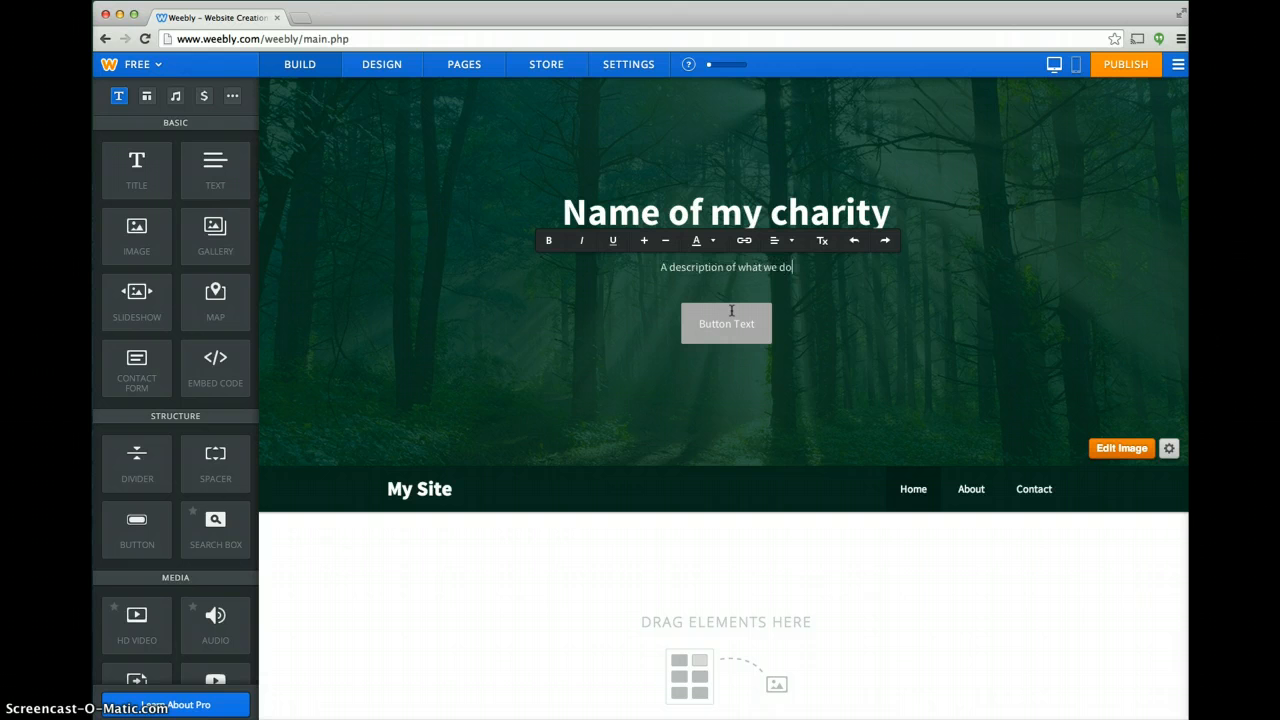
pyautogui.write('.')
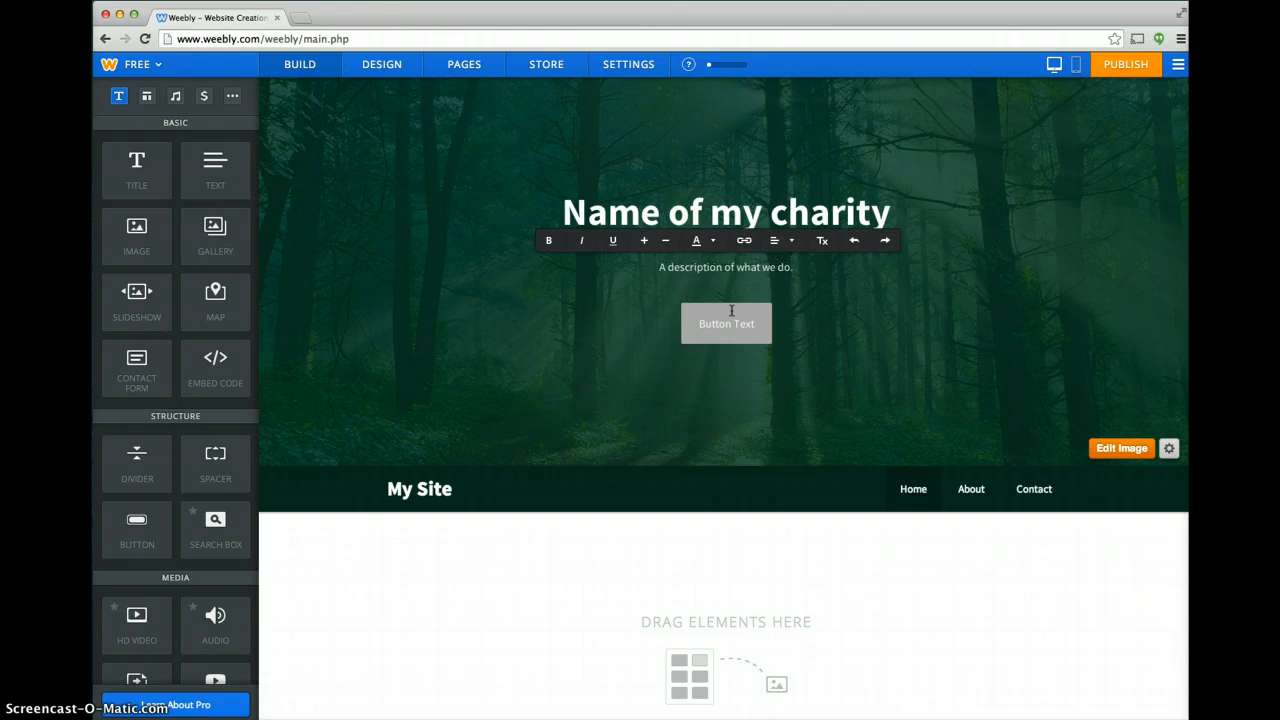
# Open the Contact page and set its headline to "How to contact us".
pyautogui.click(973, 494)
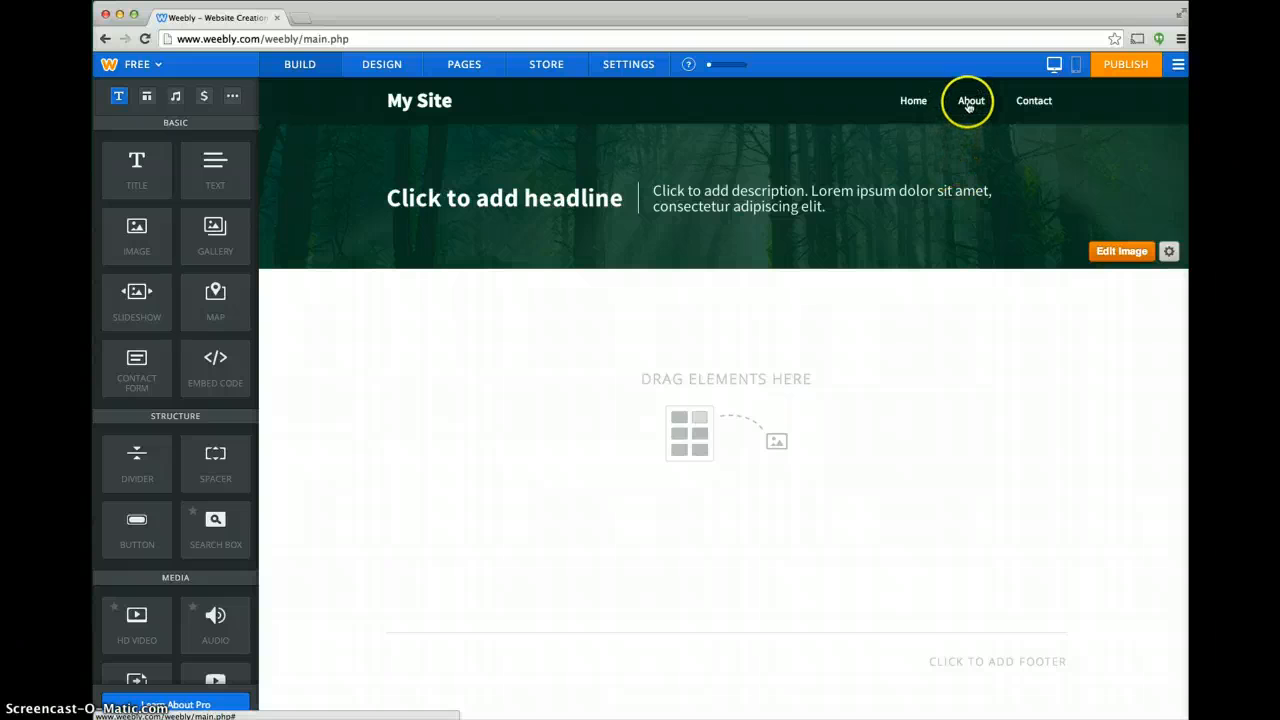
pyautogui.click(1022, 101)
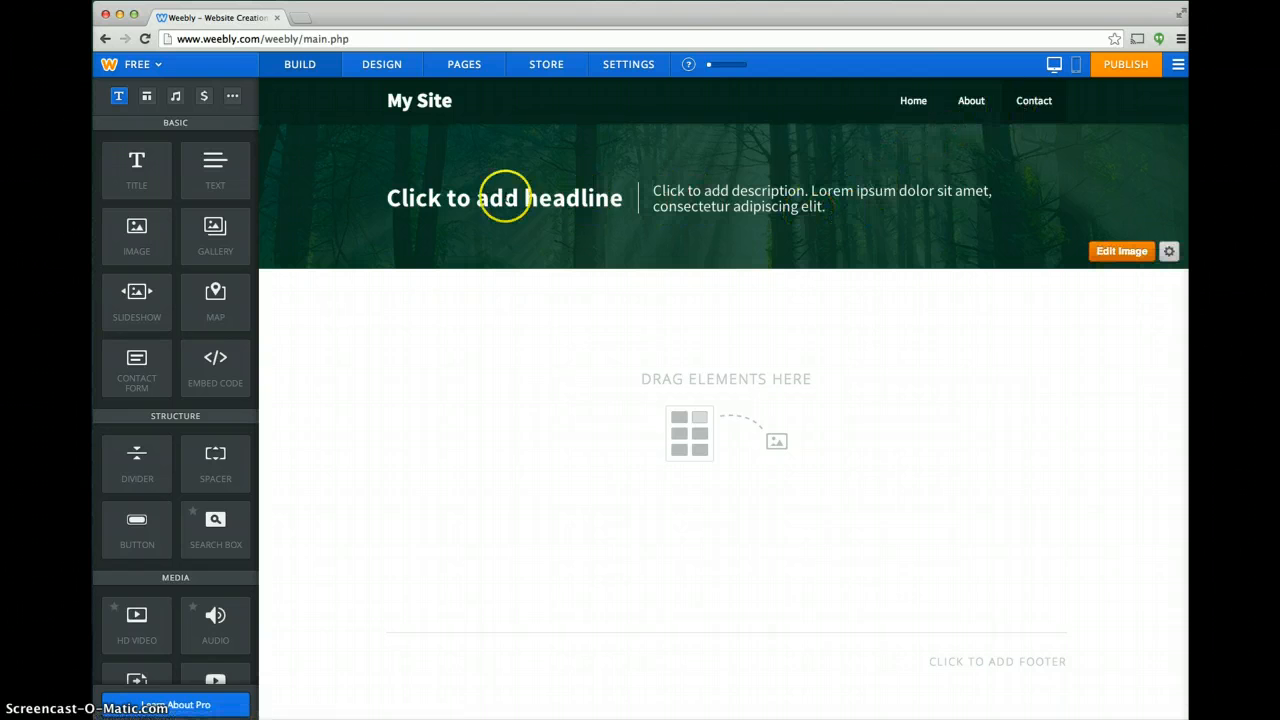
pyautogui.click(390, 199)
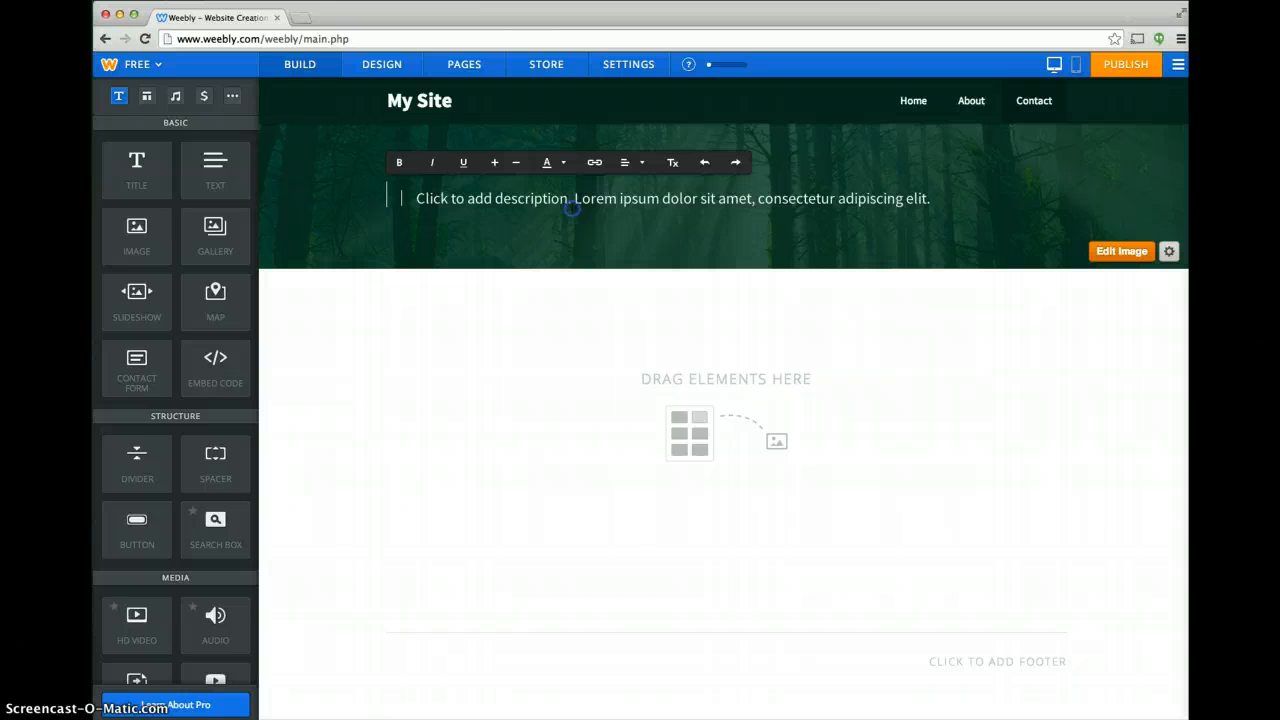
pyautogui.write('How to contac')
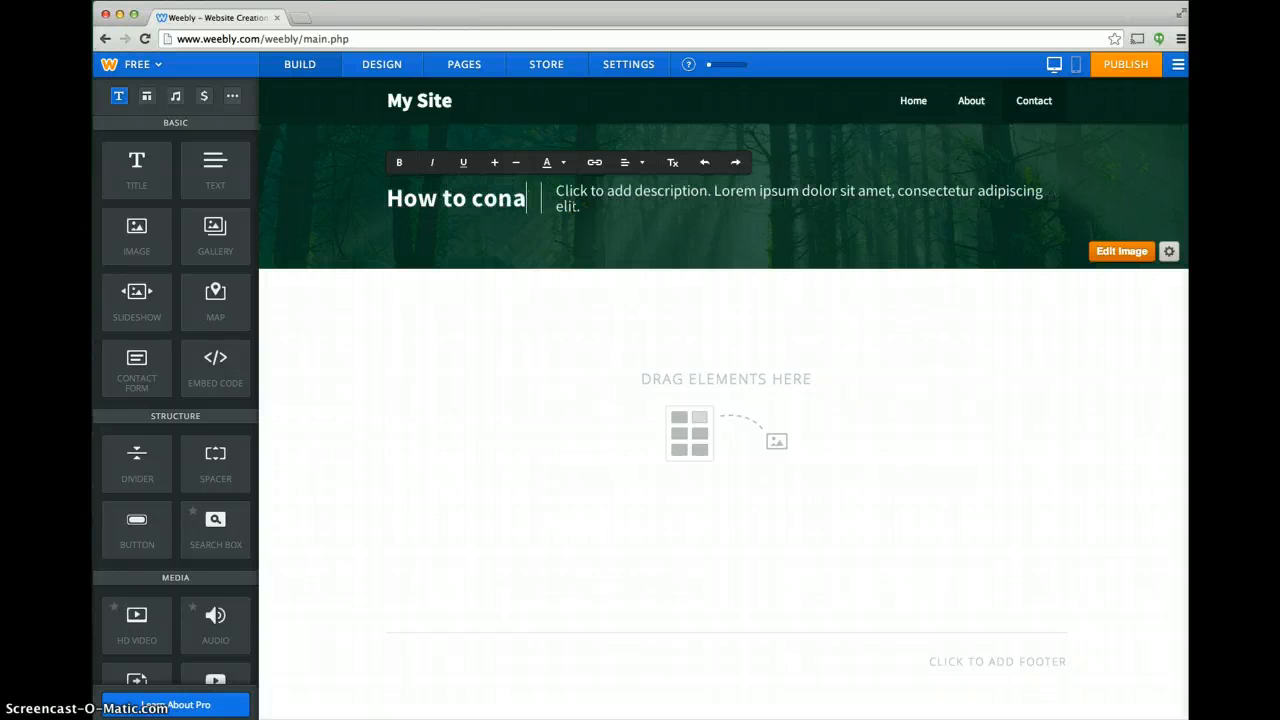
pyautogui.write('t')
pyautogui.press('BackSpace')
pyautogui.press('BackSpace')
pyautogui.press('BackSpace')
pyautogui.write('tactc')
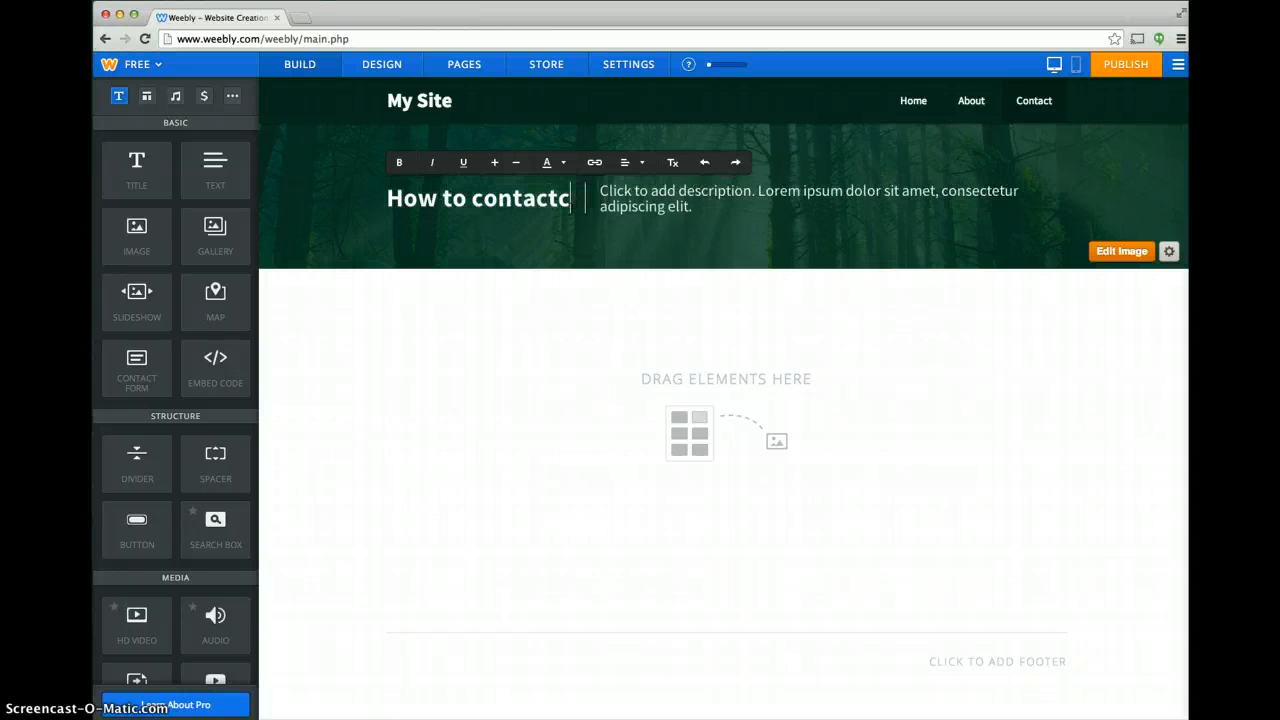
pyautogui.press('BackSpace')
pyautogui.press('BackSpace')
pyautogui.write('t us')
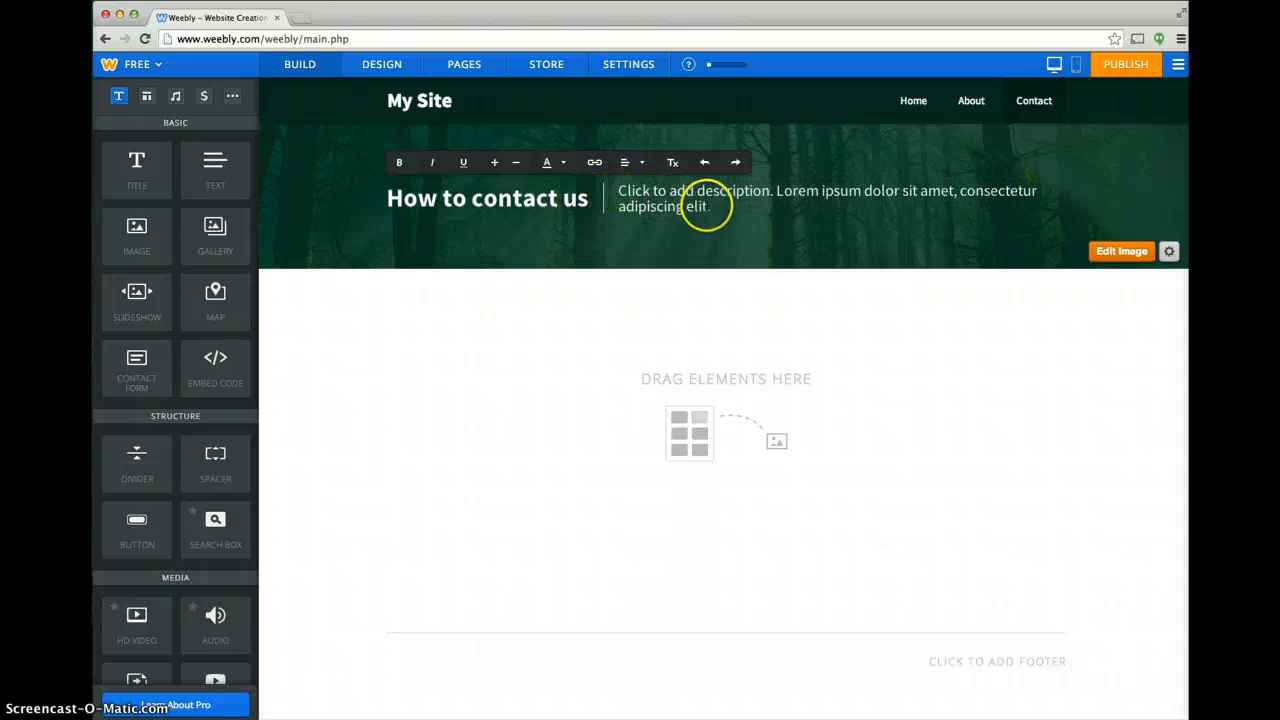
# Replace the Contact page's description placeholder with the contact e-mail and phone number, and return to the Home page.
pyautogui.moveTo(710, 207); pyautogui.dragTo(620, 190)
pyautogui.write('m')
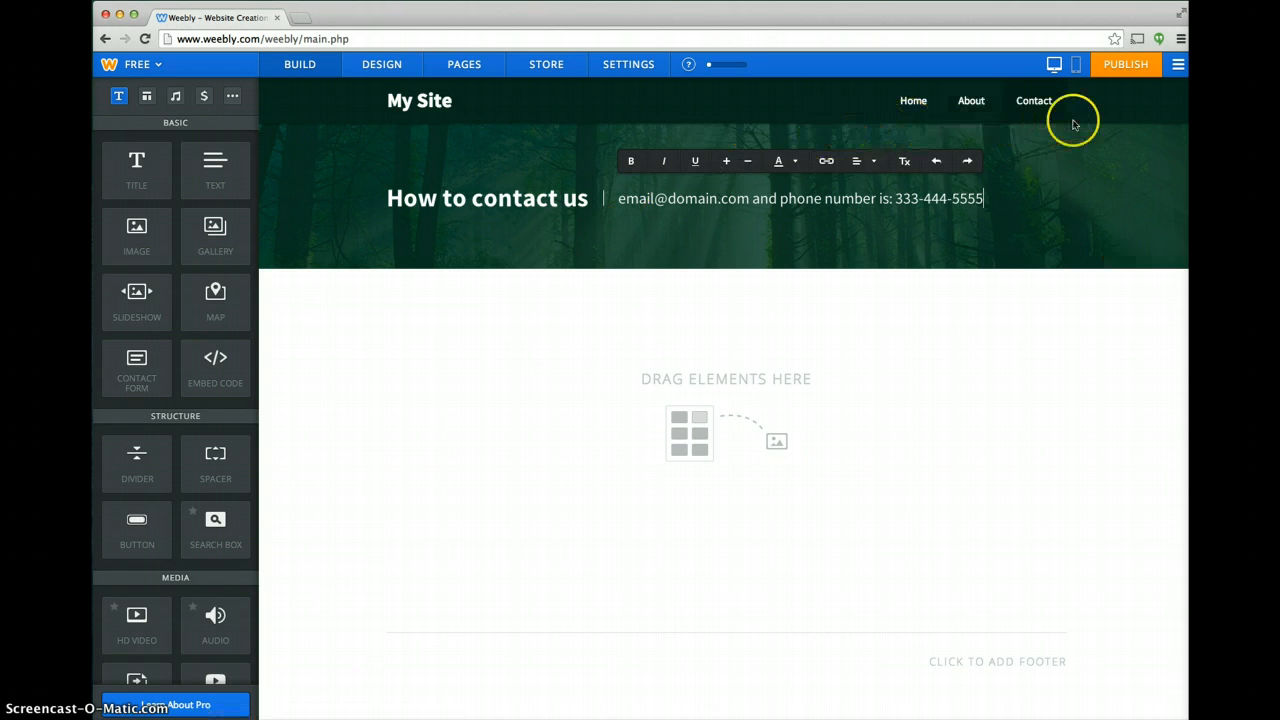
pyautogui.click(971, 101)
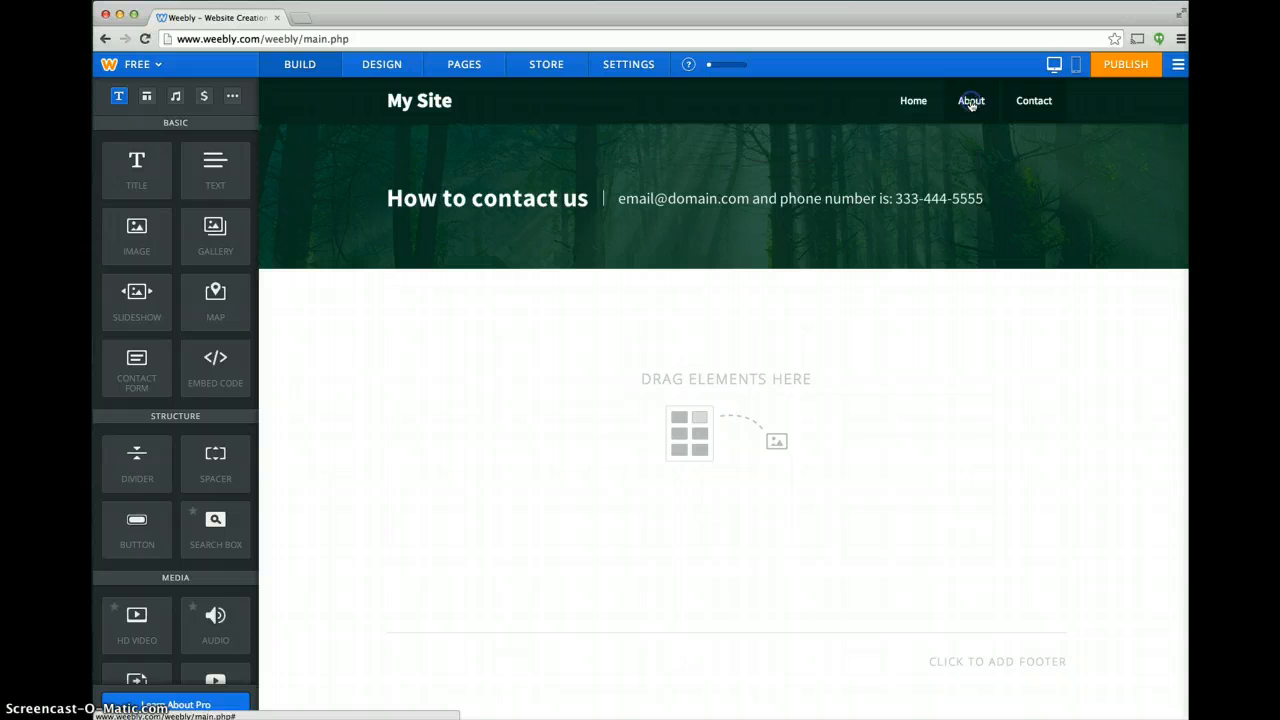
pyautogui.click(930, 103)
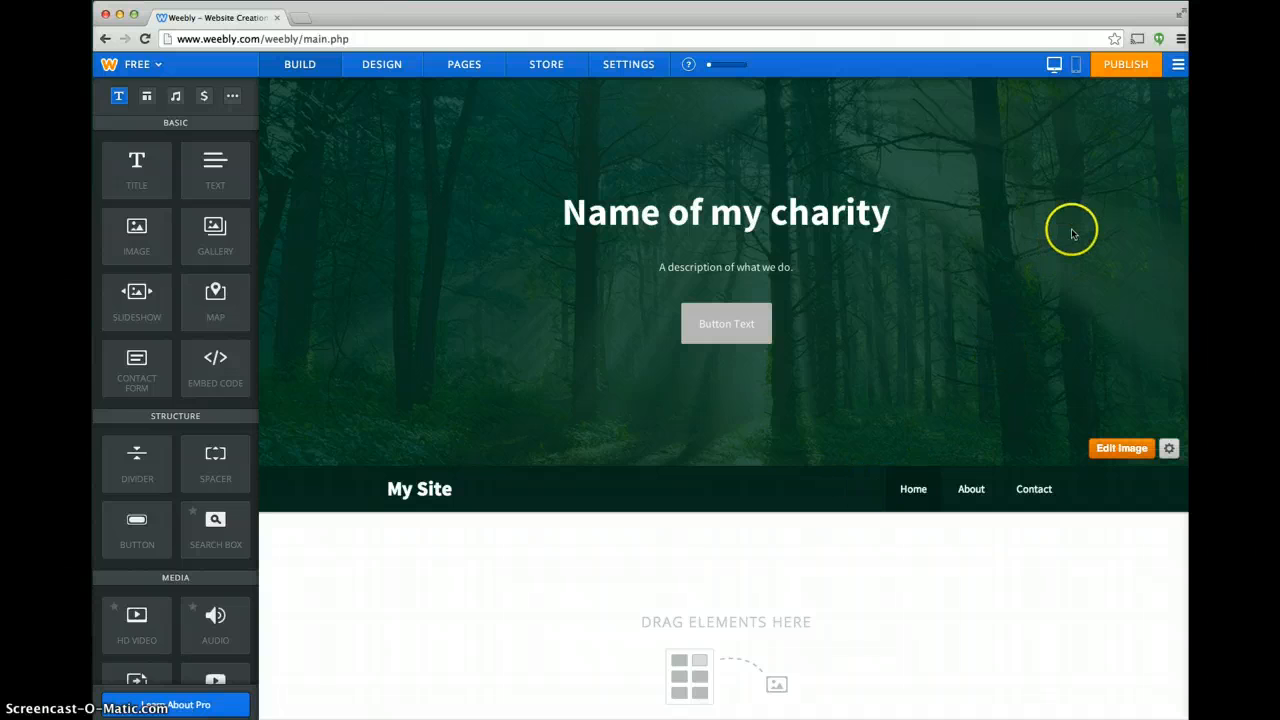
# Go to the list of sites and categorize My Site as a Group/Organization website, submitting the choice.
pyautogui.click(1178, 65)
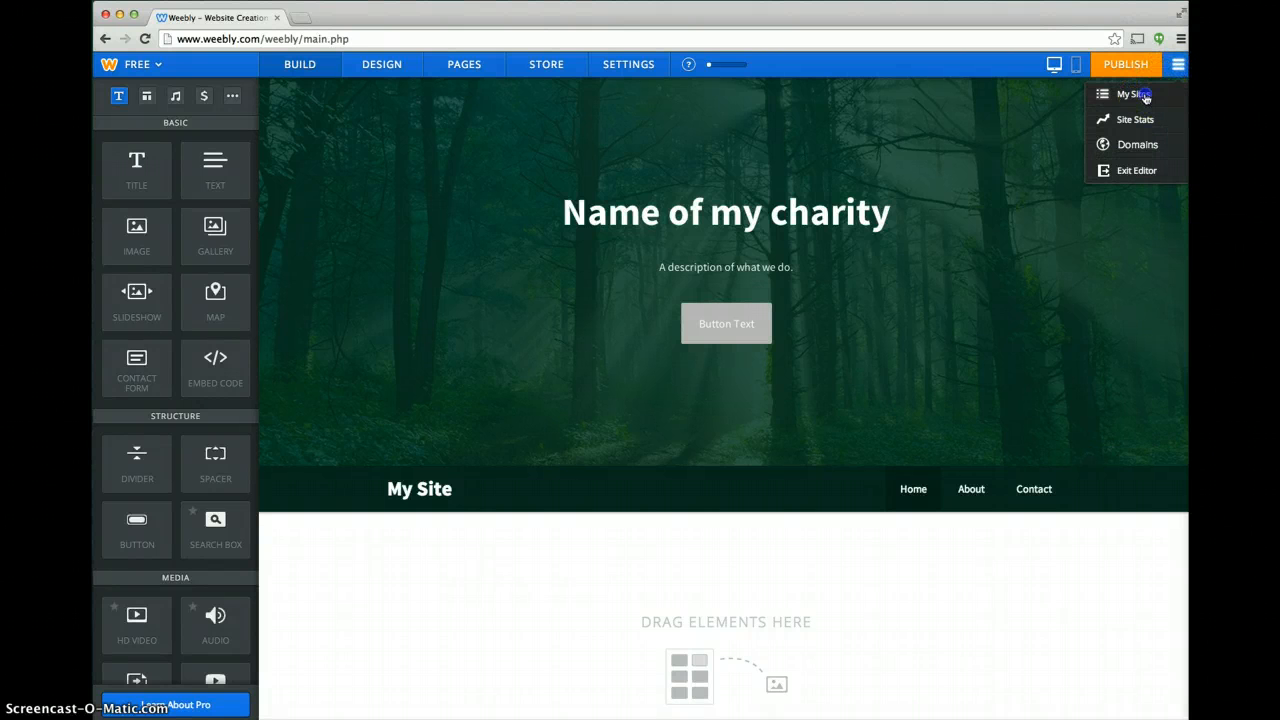
pyautogui.click(1145, 95)
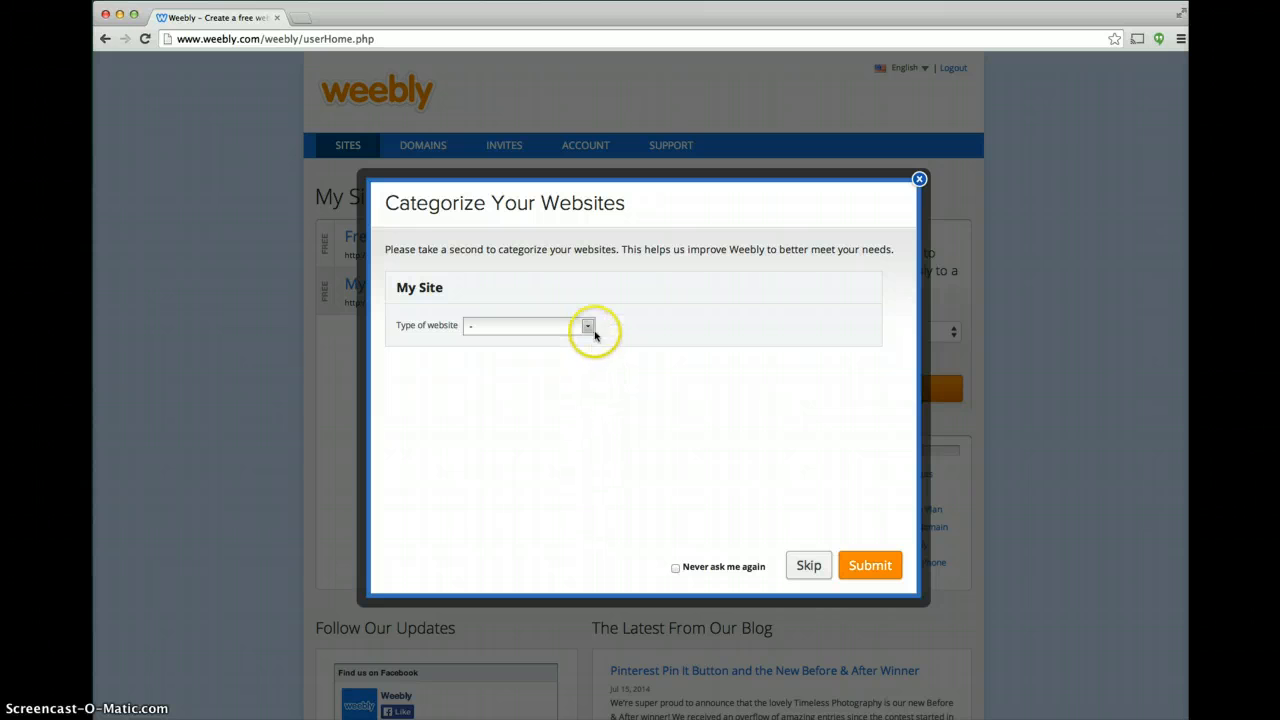
pyautogui.click(589, 330)
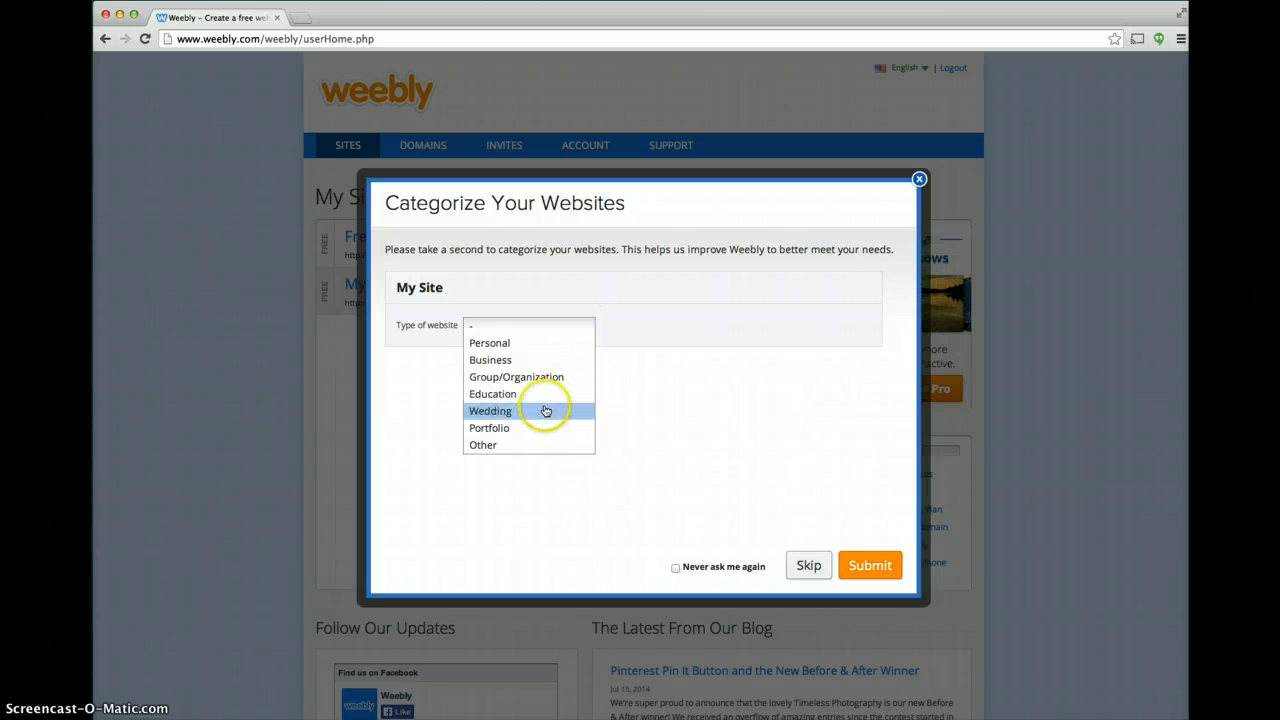
pyautogui.click(546, 378)
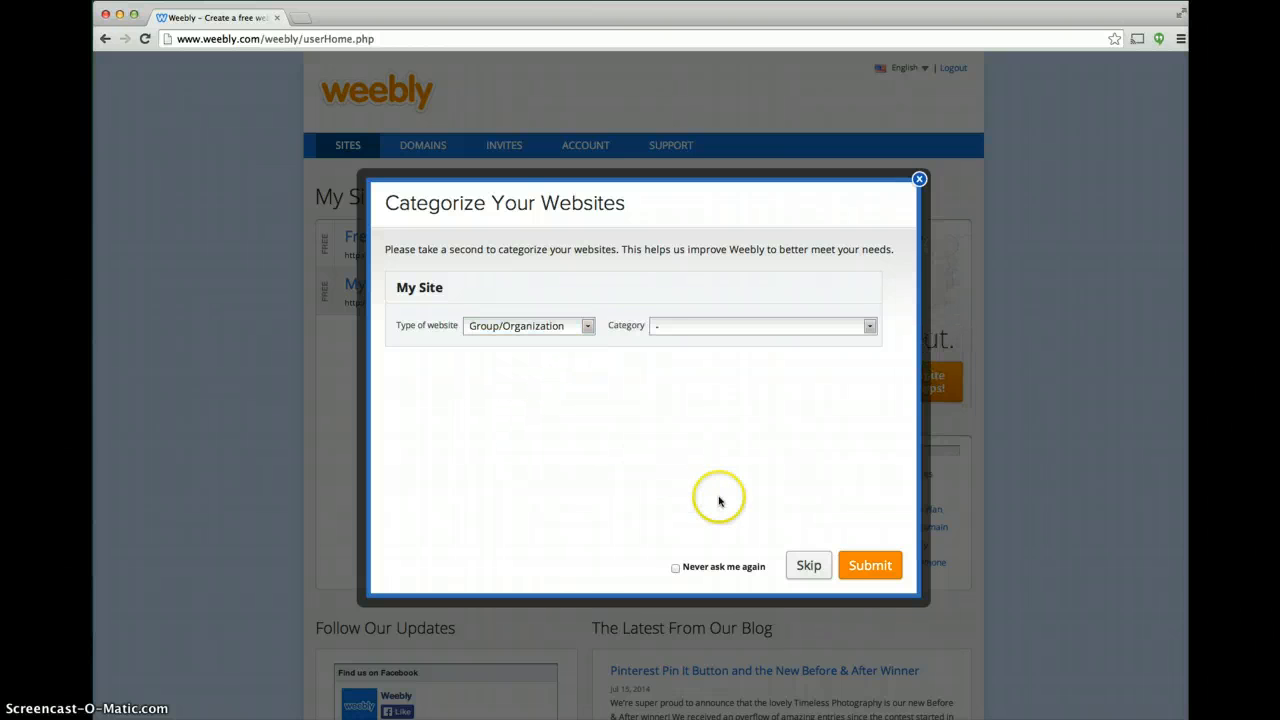
pyautogui.click(849, 568)
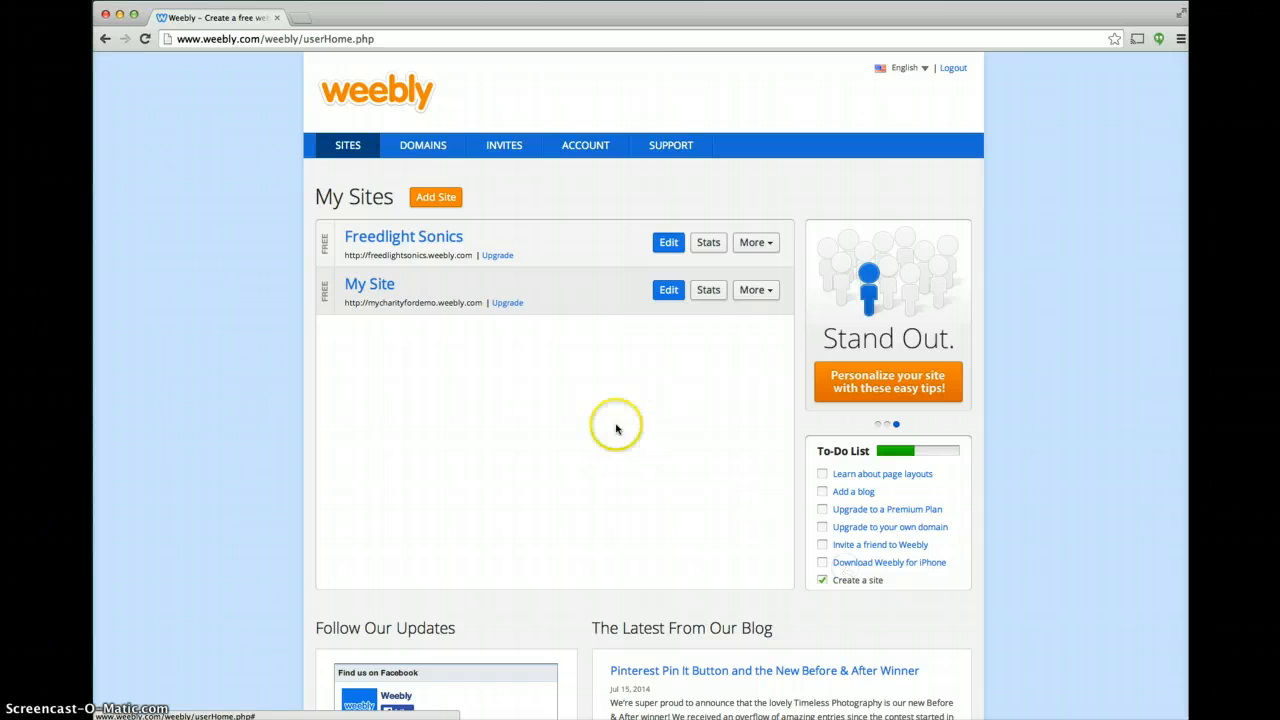
# Reopen My Site from the site list for editing.
pyautogui.click(392, 289)
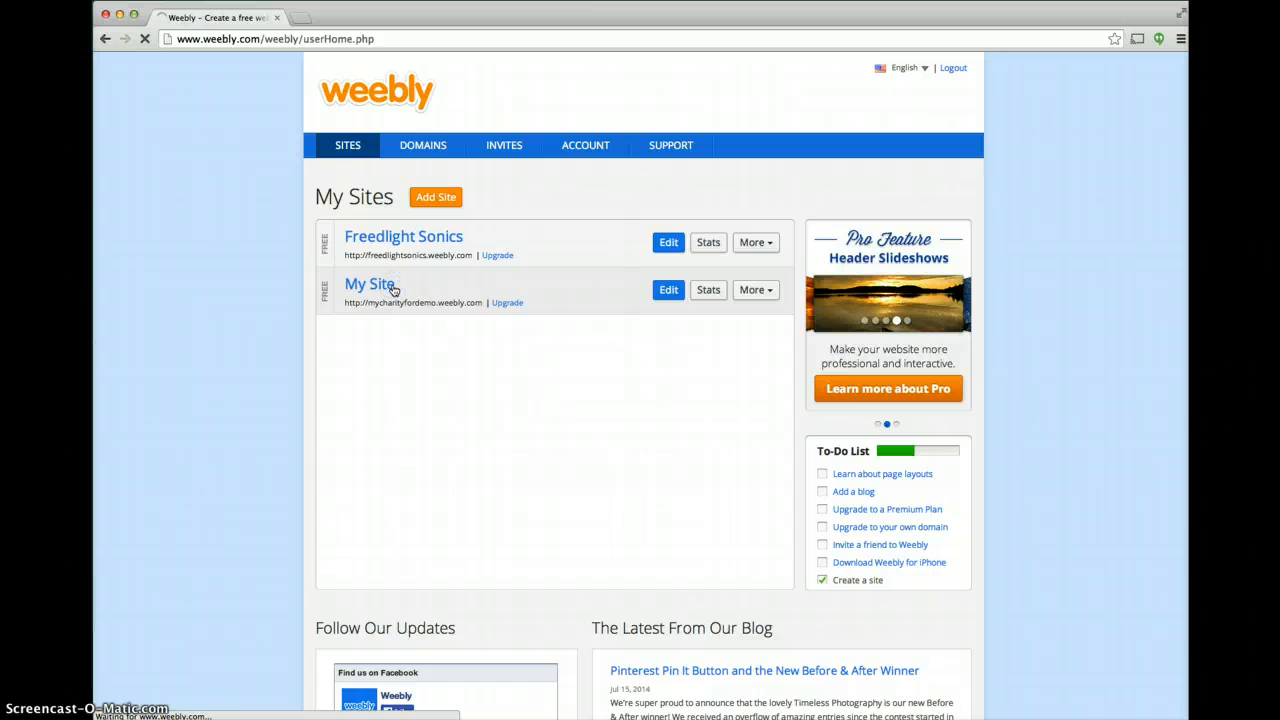
pyautogui.click(697, 294)
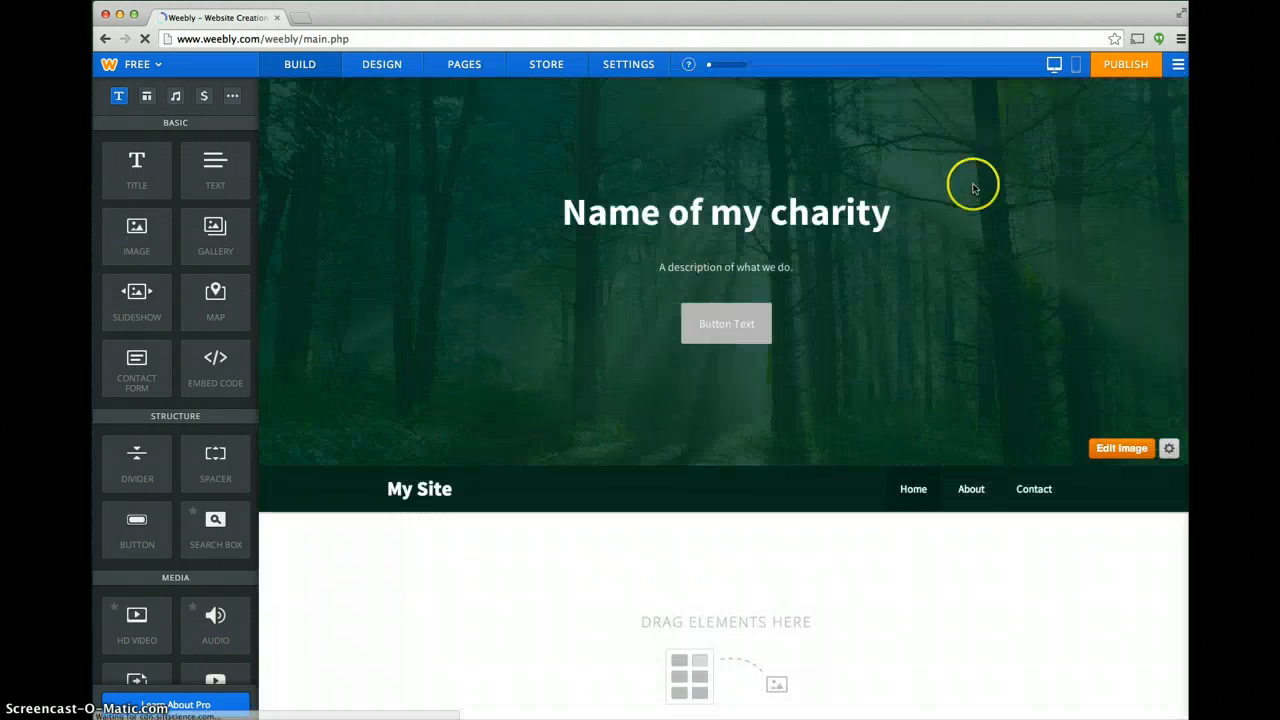
pyautogui.click(1178, 64)
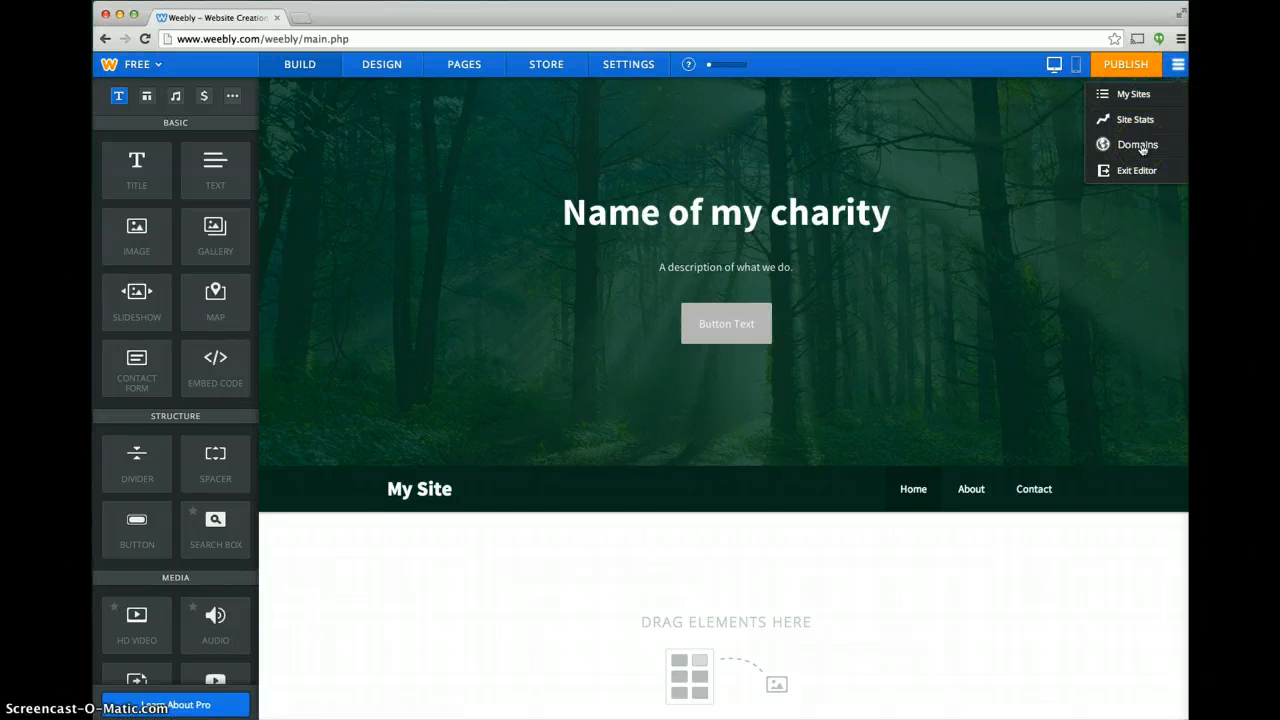
pyautogui.click(1138, 96)
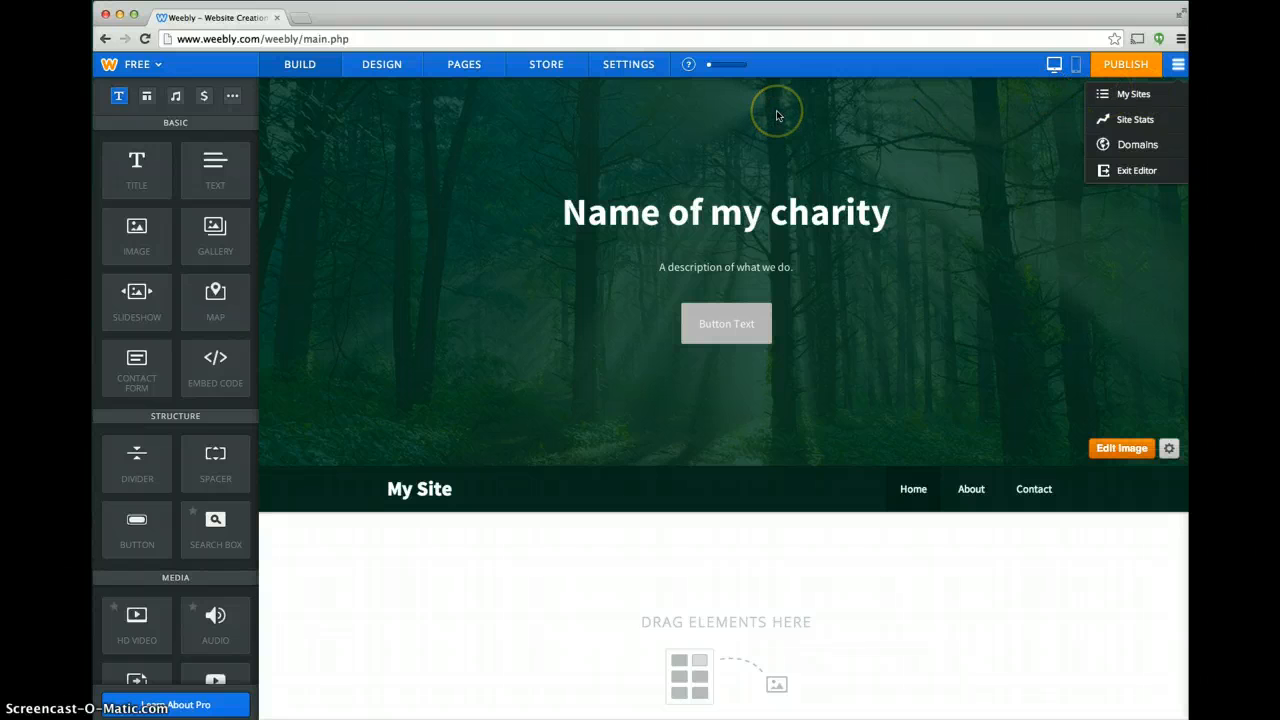
# Set the site title to "The Site for My Charity" in the general site settings, save it, and return to the site list.
pyautogui.click(630, 64)
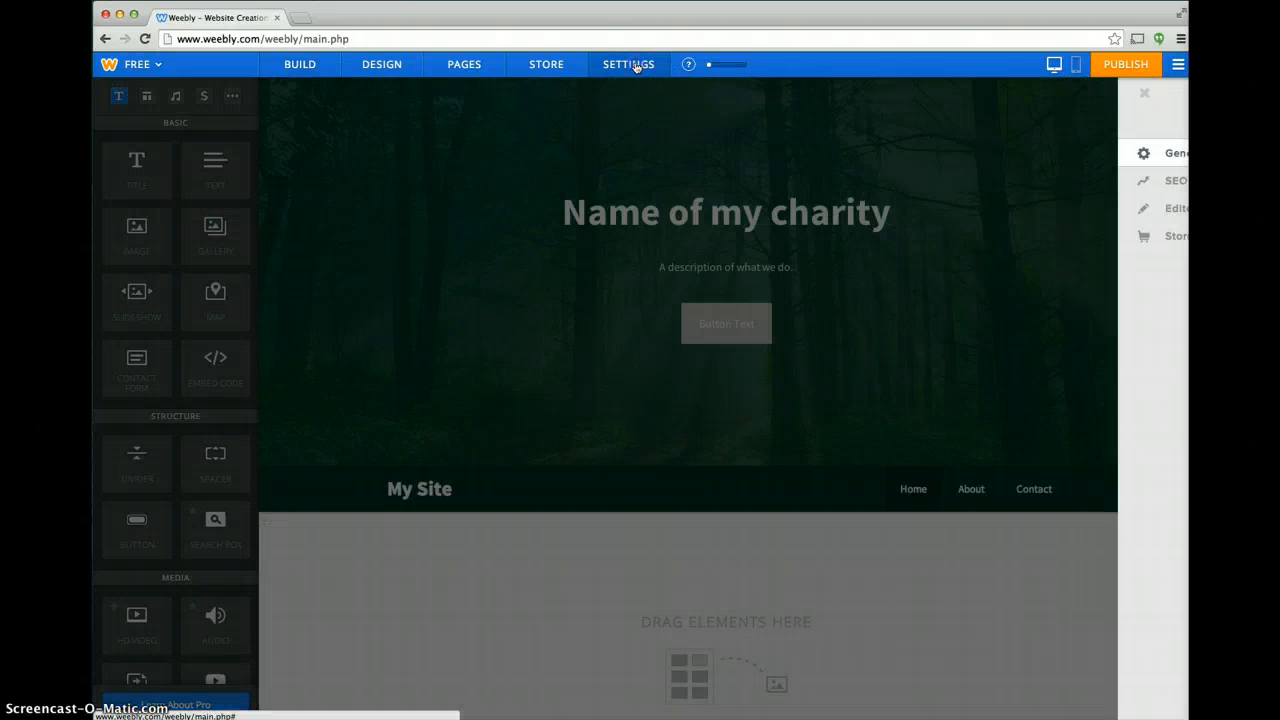
pyautogui.click(394, 351)
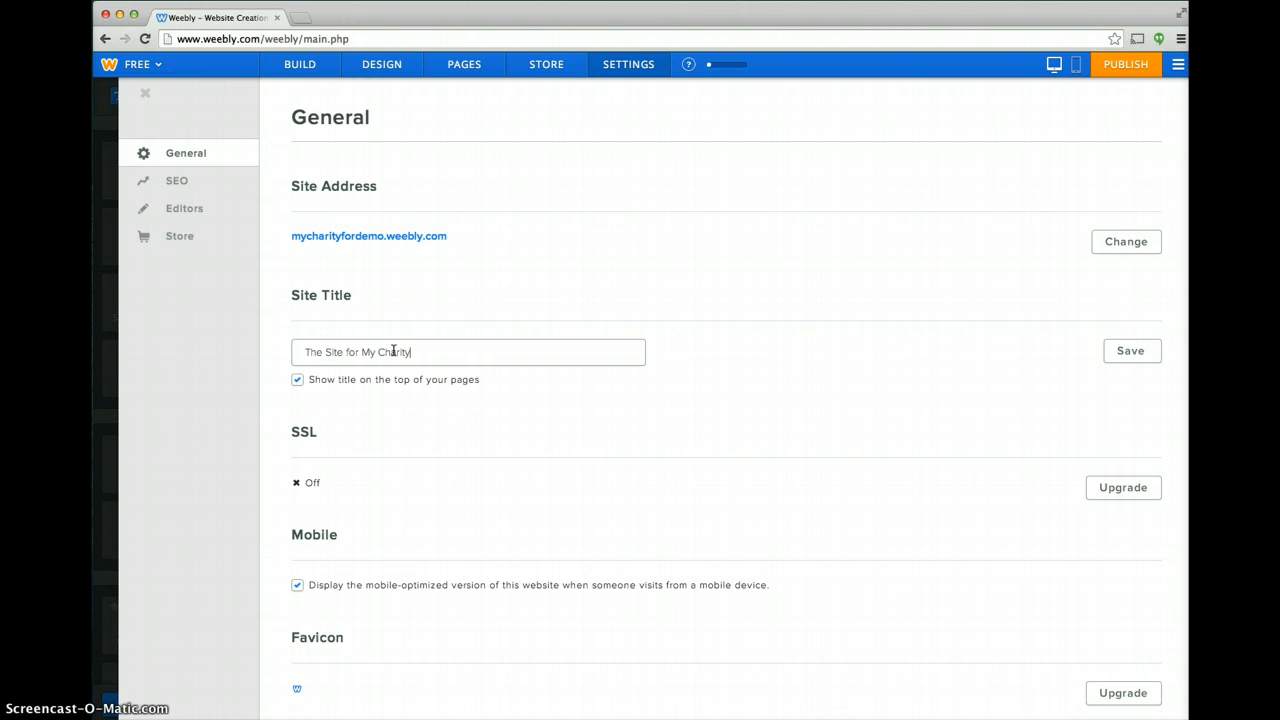
pyautogui.click(1147, 357)
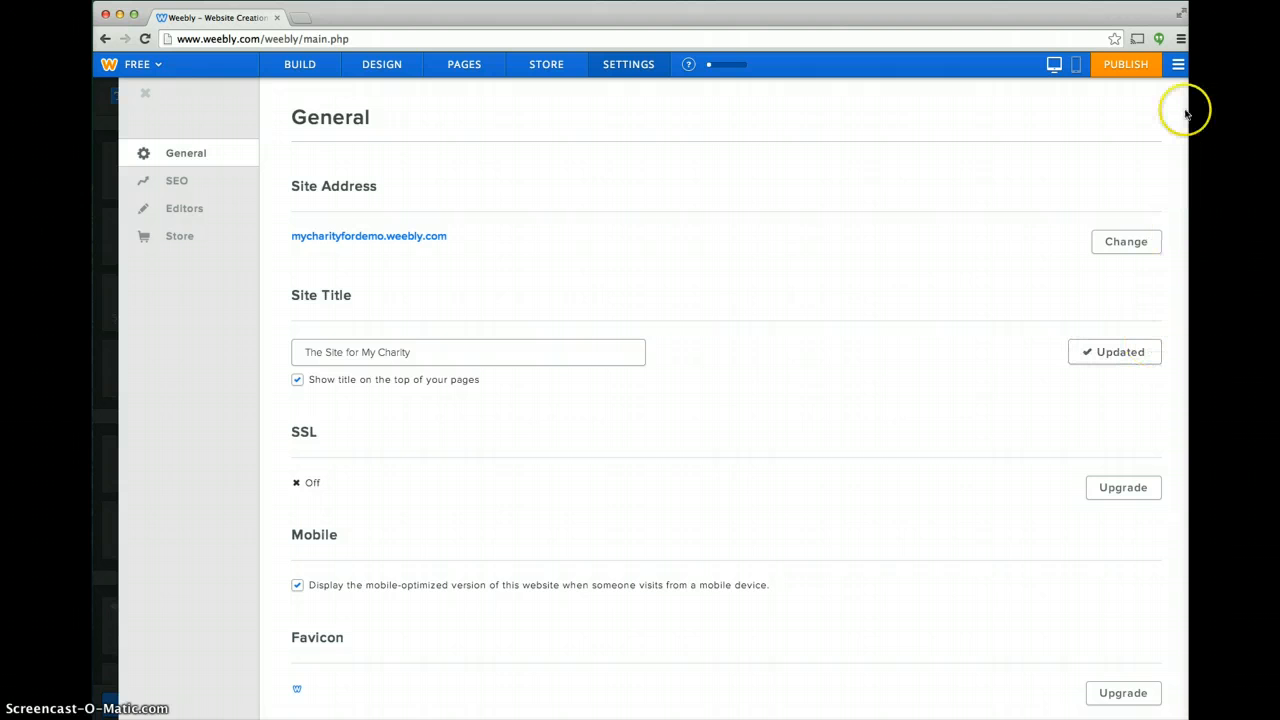
pyautogui.click(1178, 65)
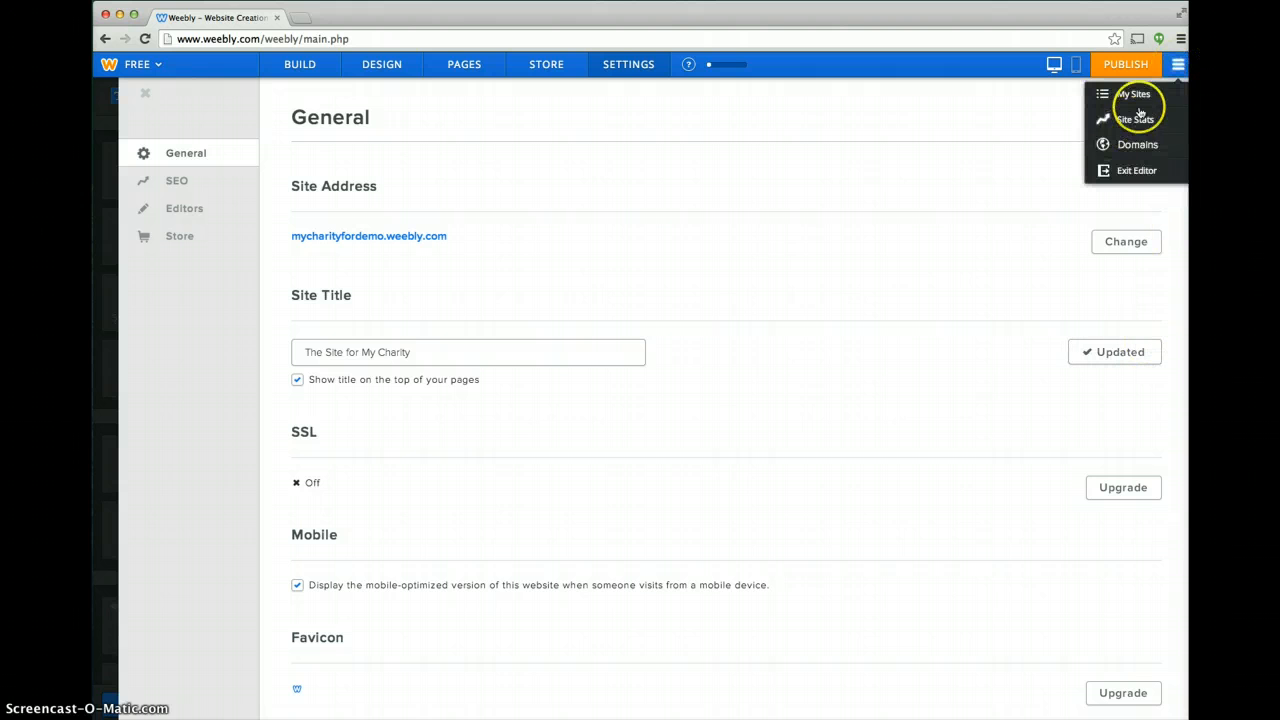
pyautogui.click(1134, 93)
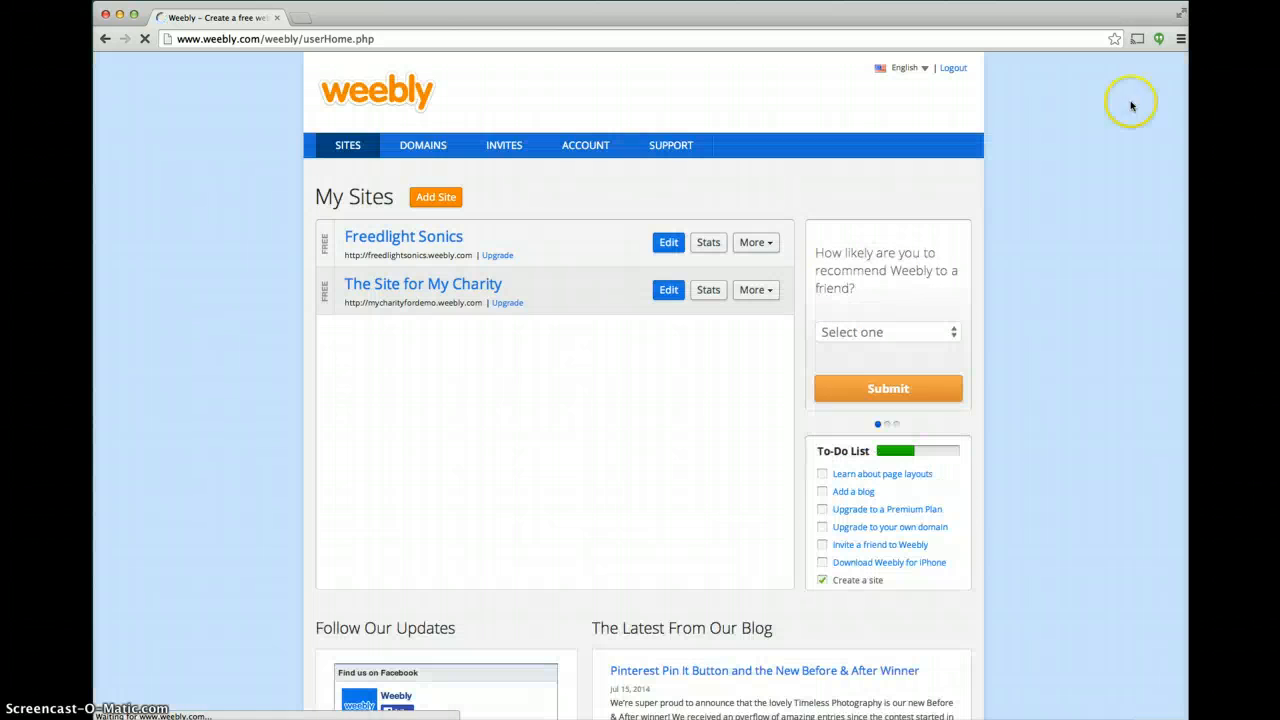